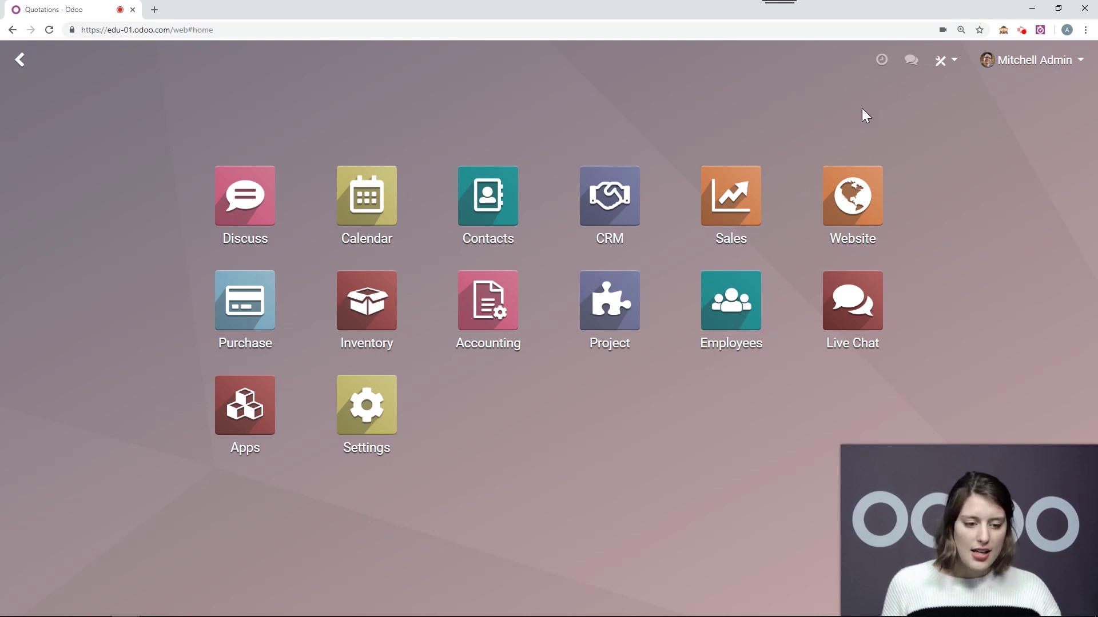
- Review today's meetings and pending activities, then close the activity summary
click(881, 64)
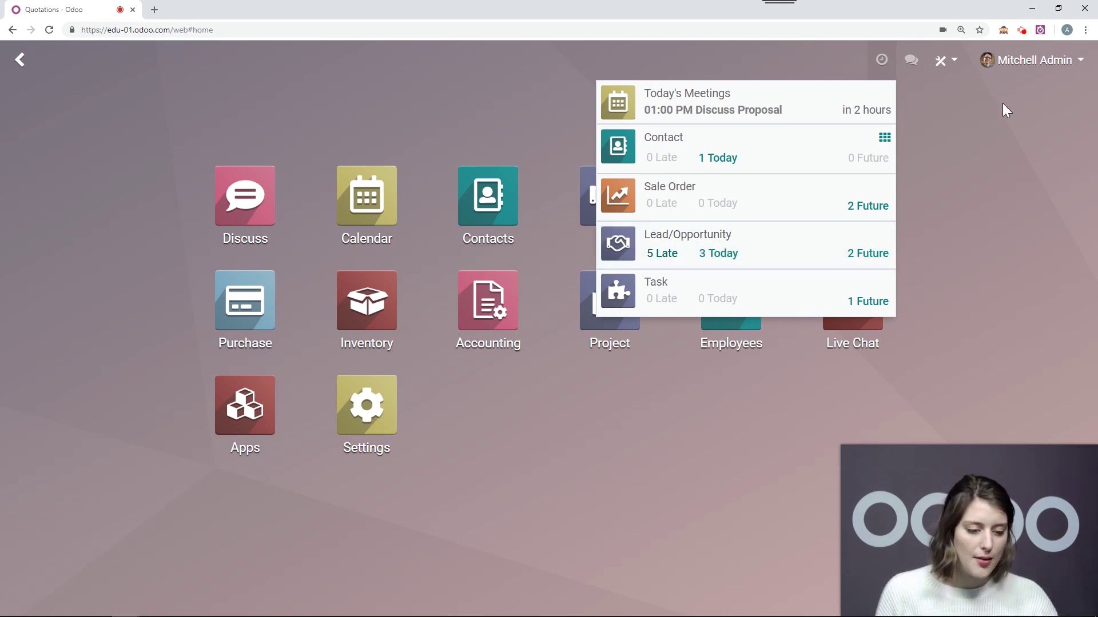
click(919, 102)
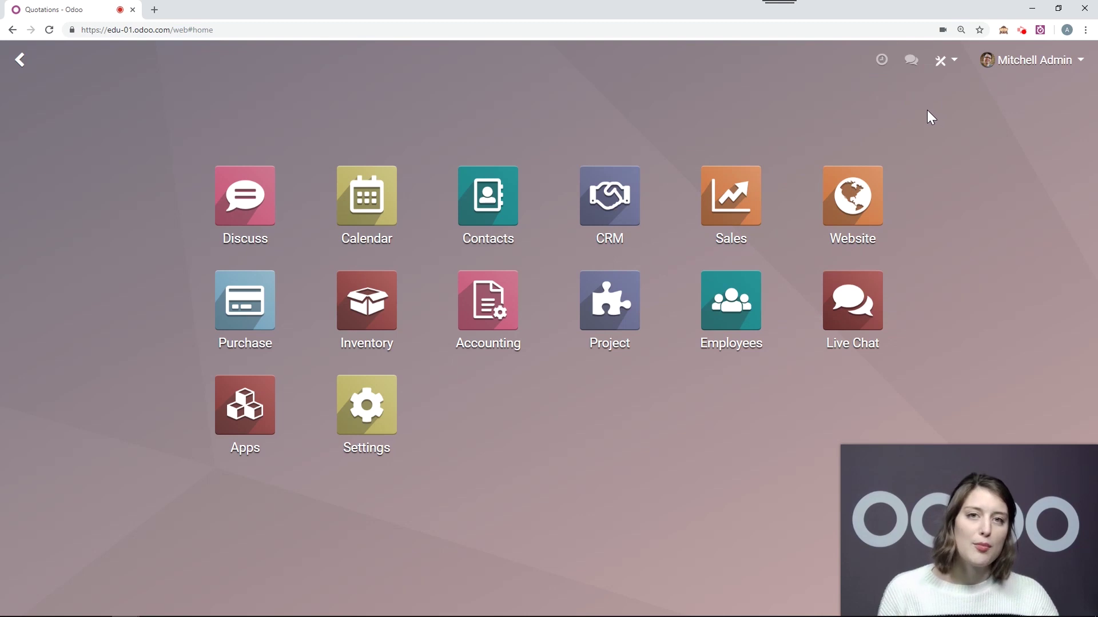
- Browse recent conversations by direct chats and channels, and briefly start then discard a new message
click(911, 62)
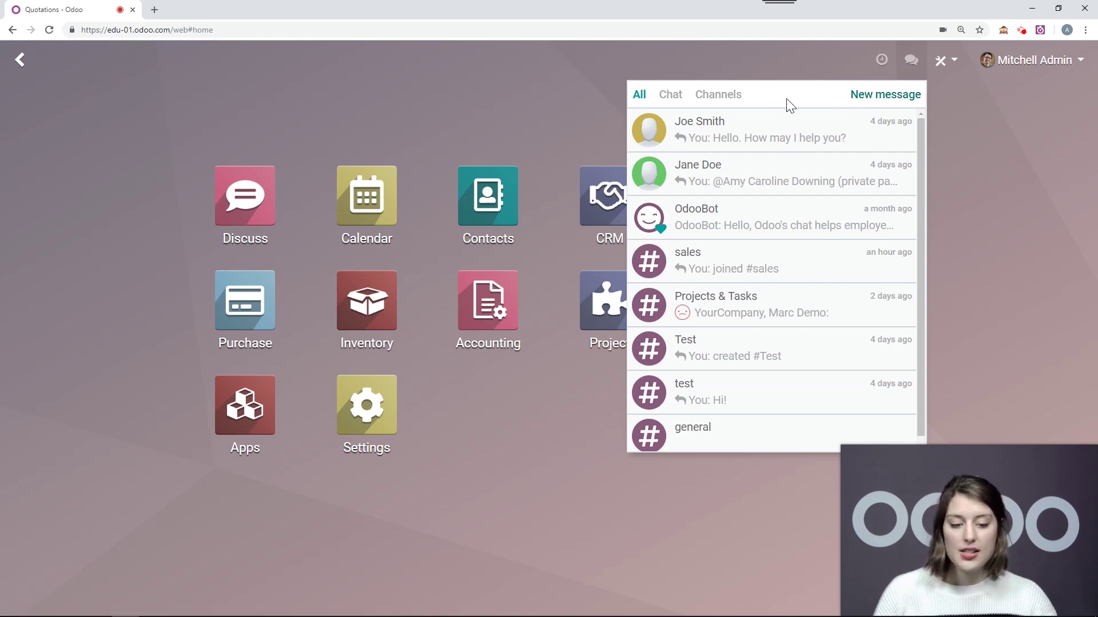
click(676, 103)
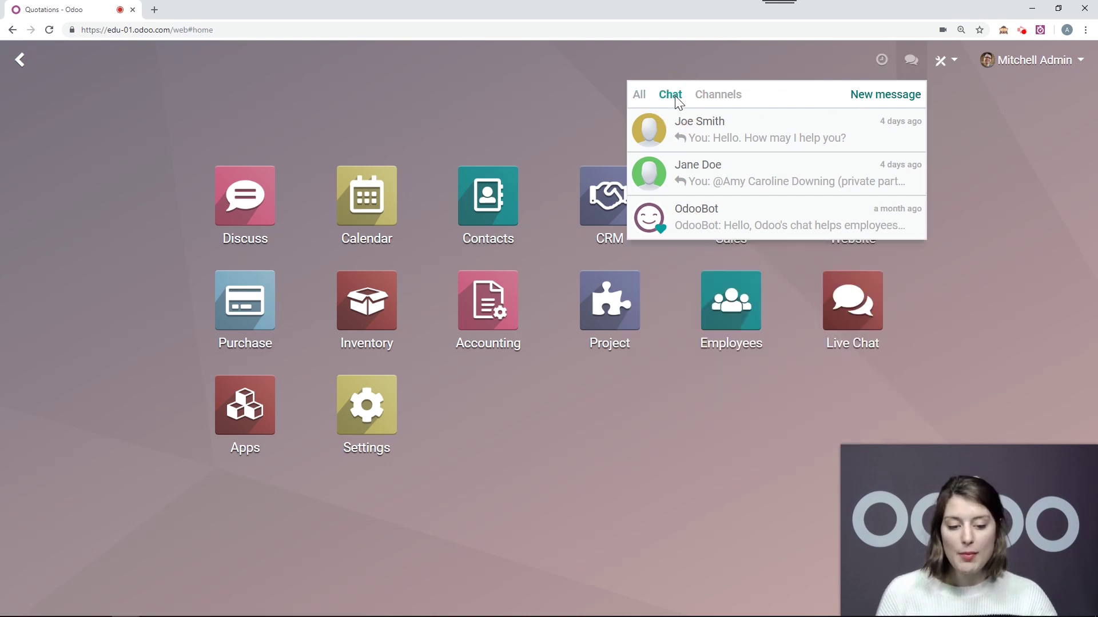
click(725, 105)
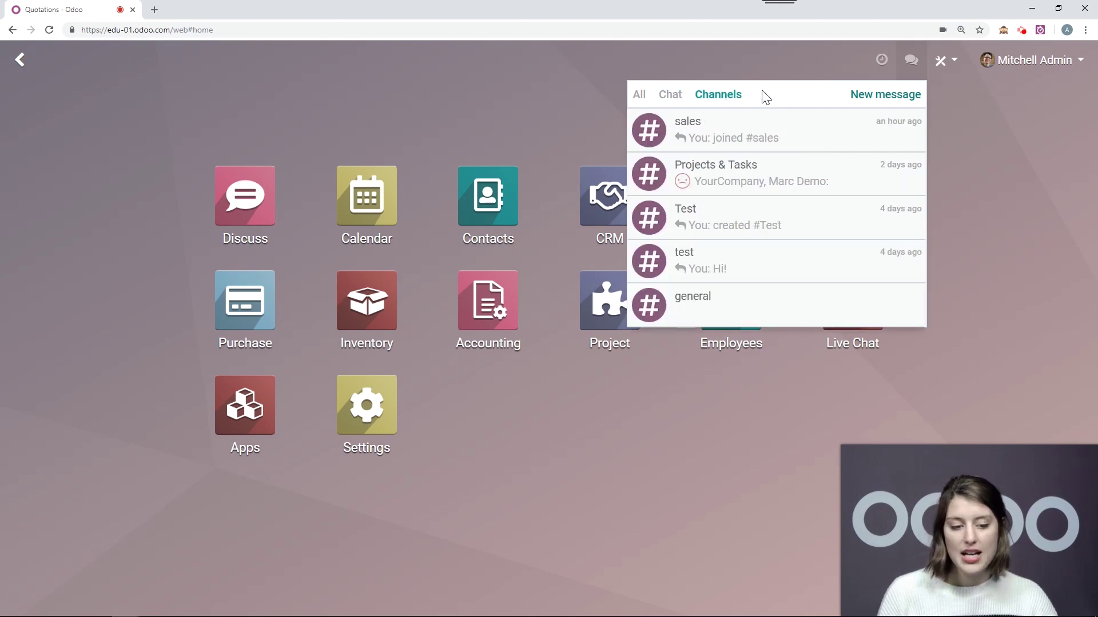
click(896, 107)
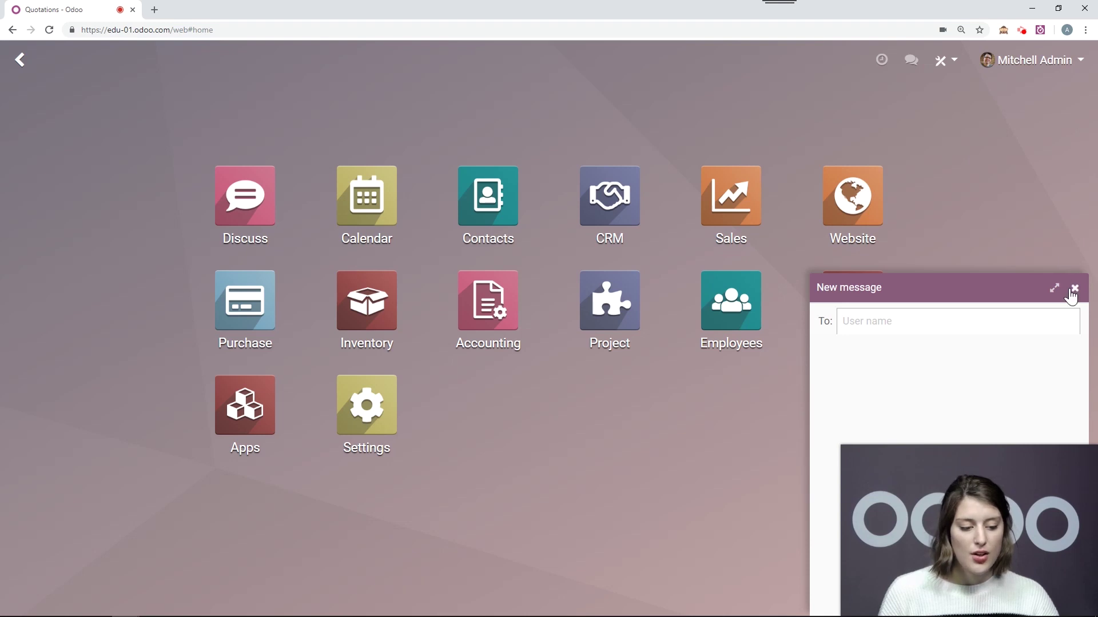
click(1073, 290)
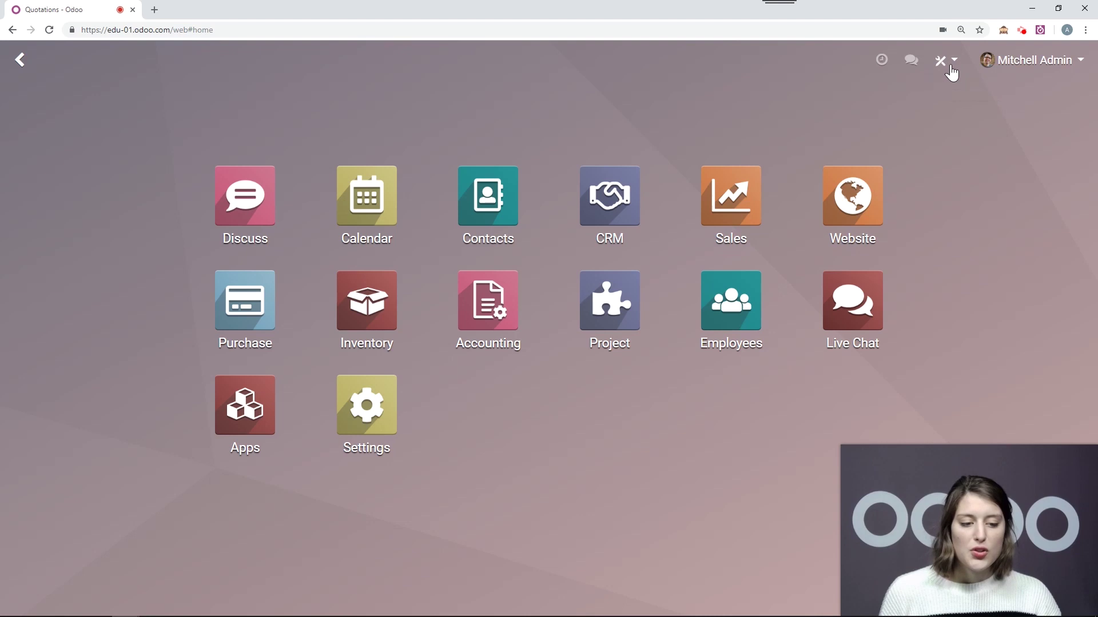
- Check the Odoo Studio customization notice and dismiss it
click(946, 66)
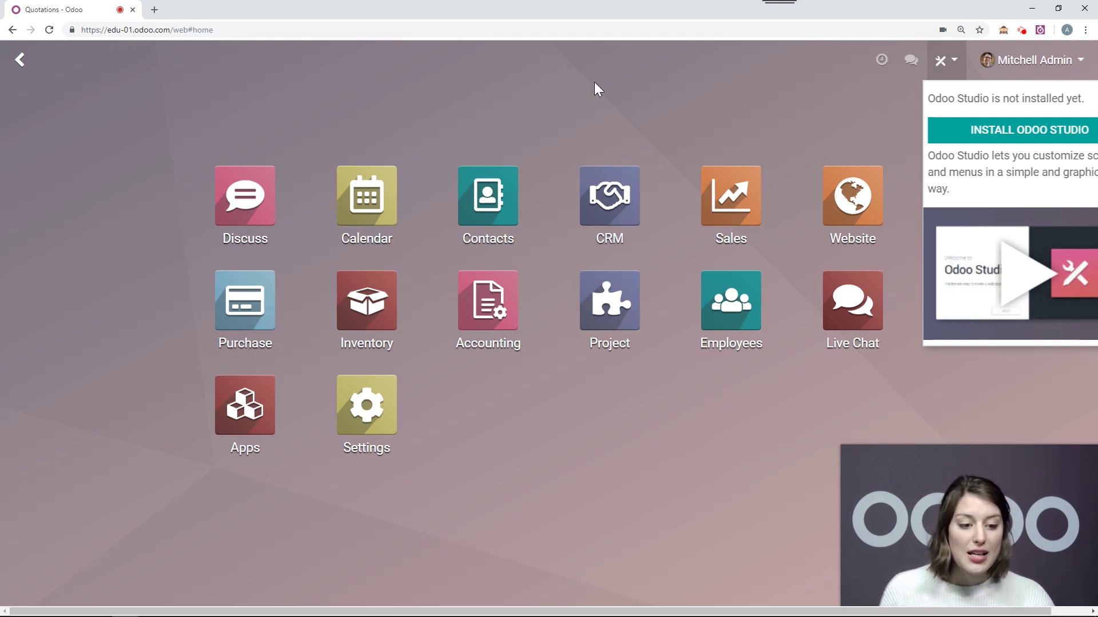
click(755, 95)
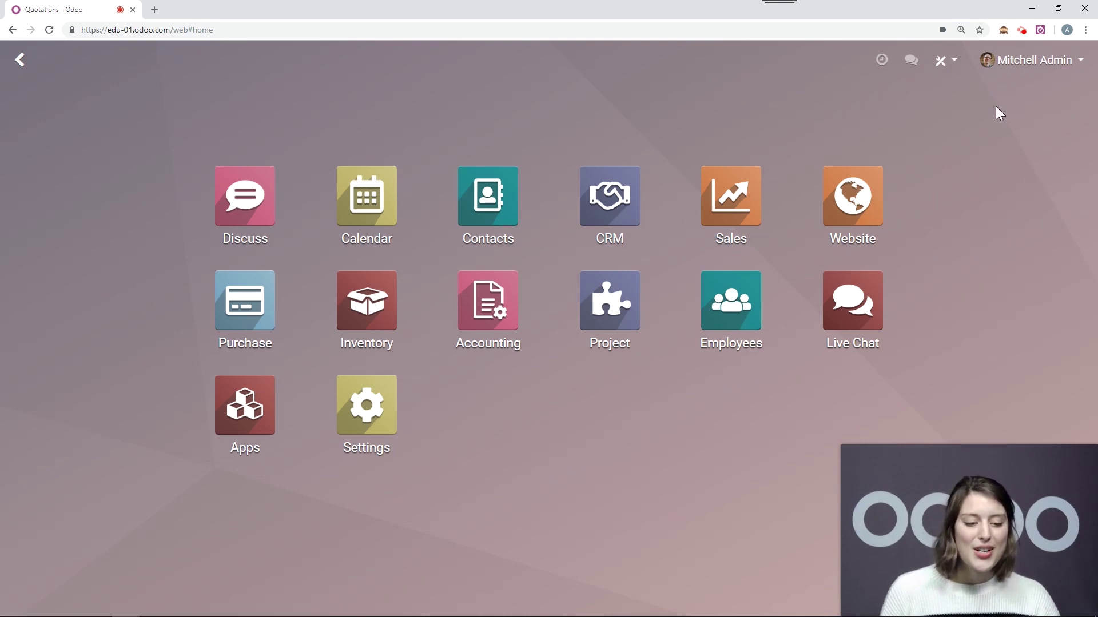
- Bring up the Mitchell Admin account menu with documentation, support, preferences and log out
click(1024, 66)
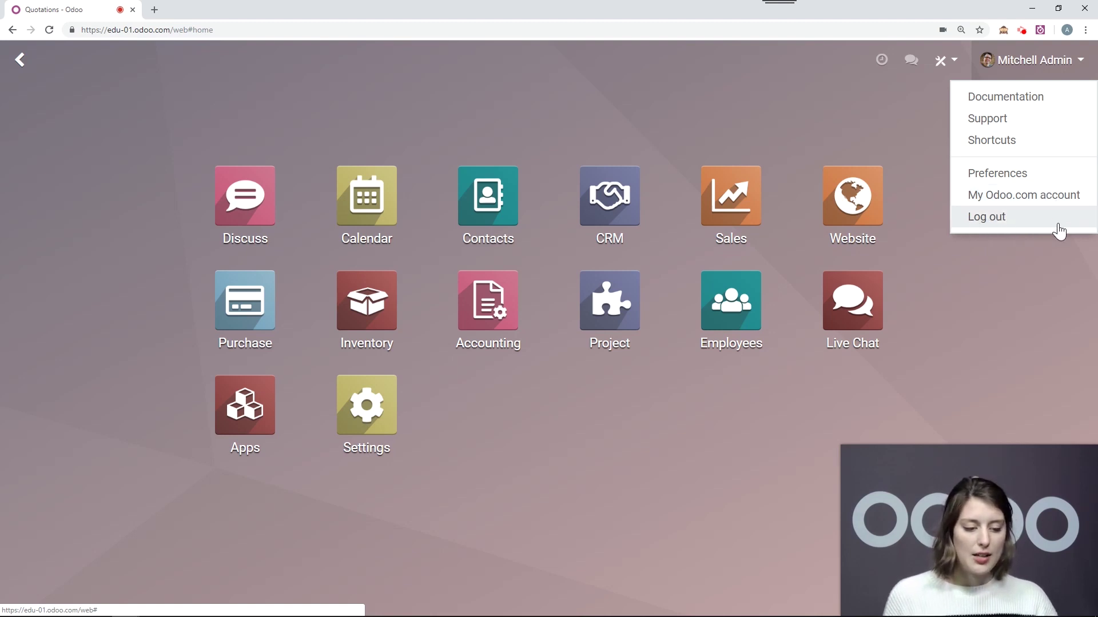
- Review personal preferences, keep the language as English (UK), and cancel without saving
click(1027, 181)
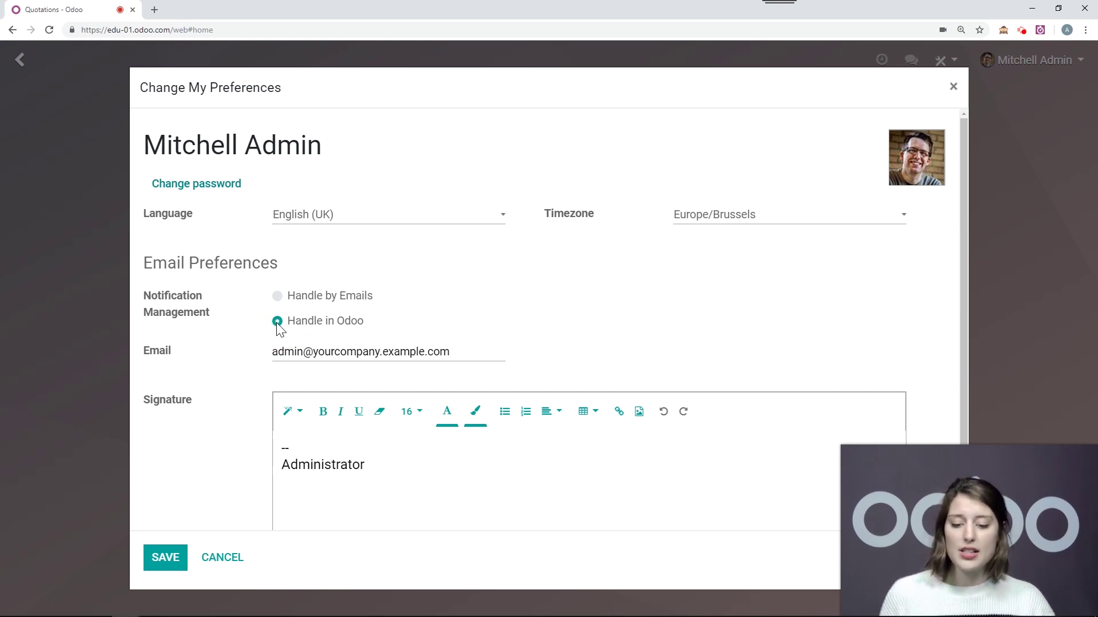
click(453, 230)
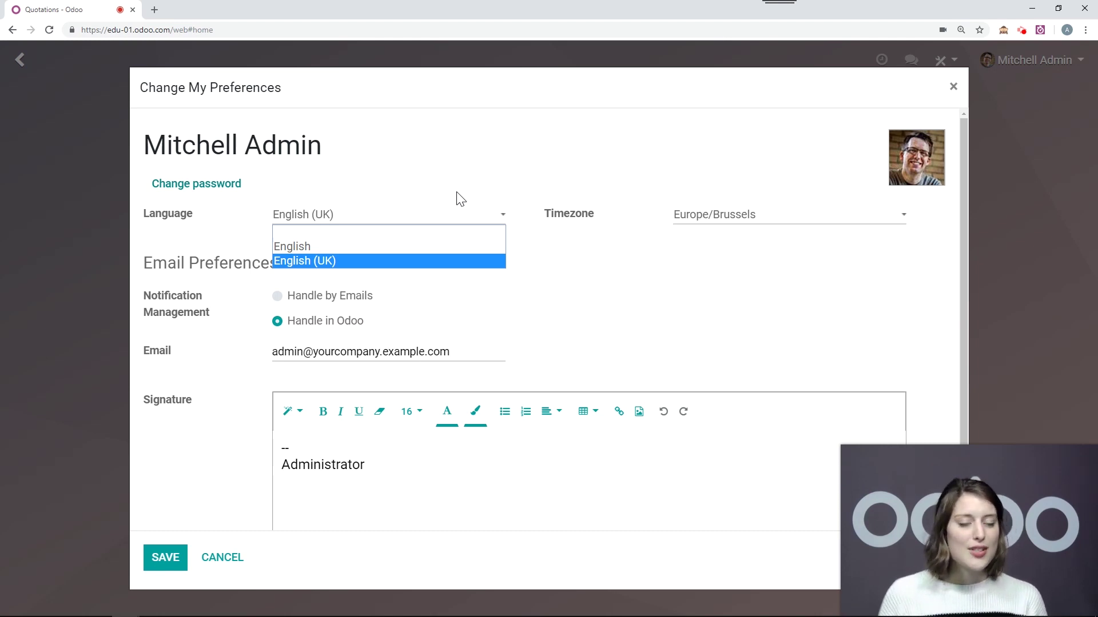
click(417, 150)
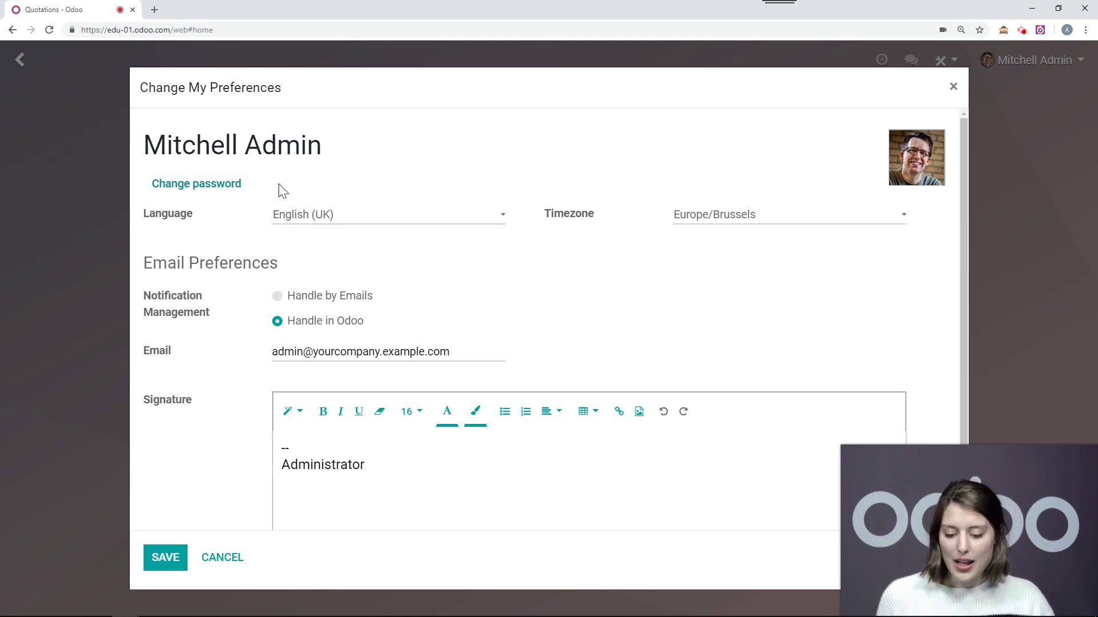
click(223, 559)
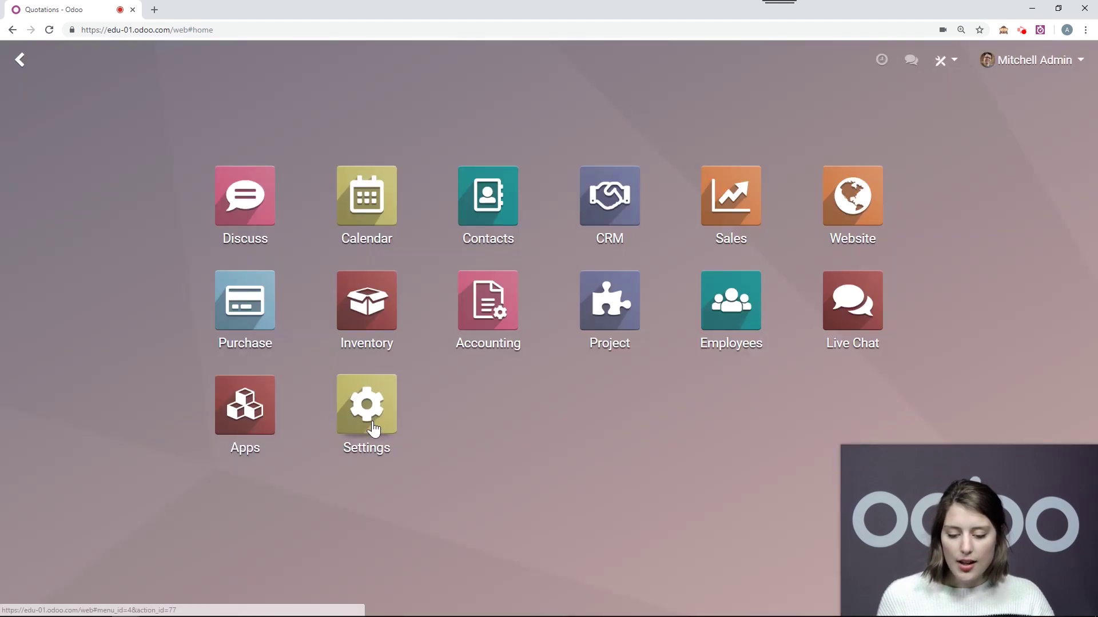
click(372, 422)
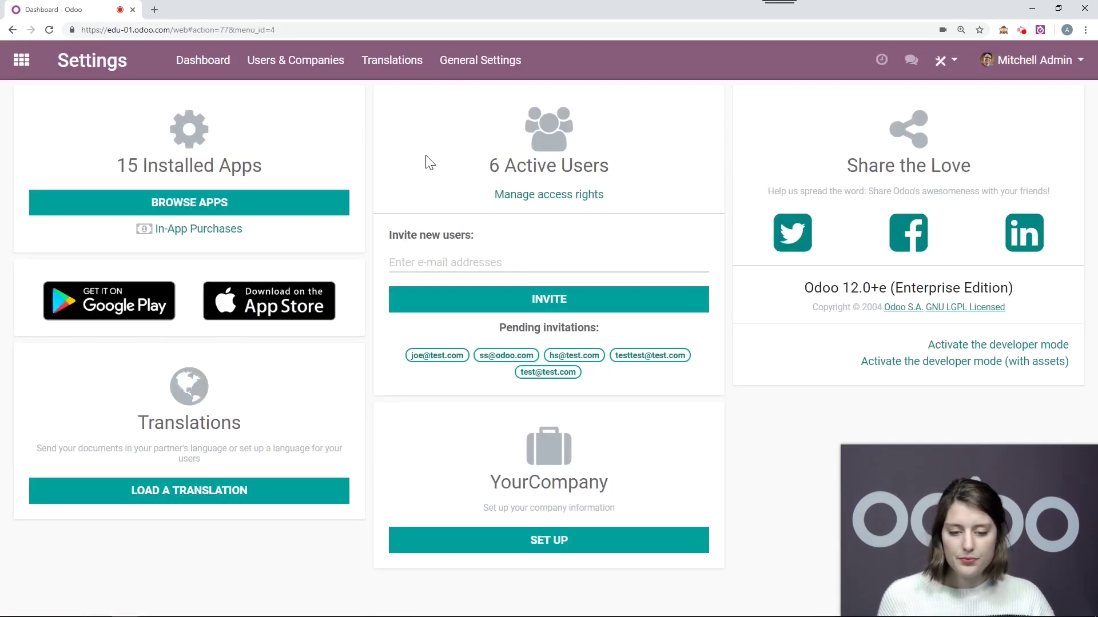
click(405, 78)
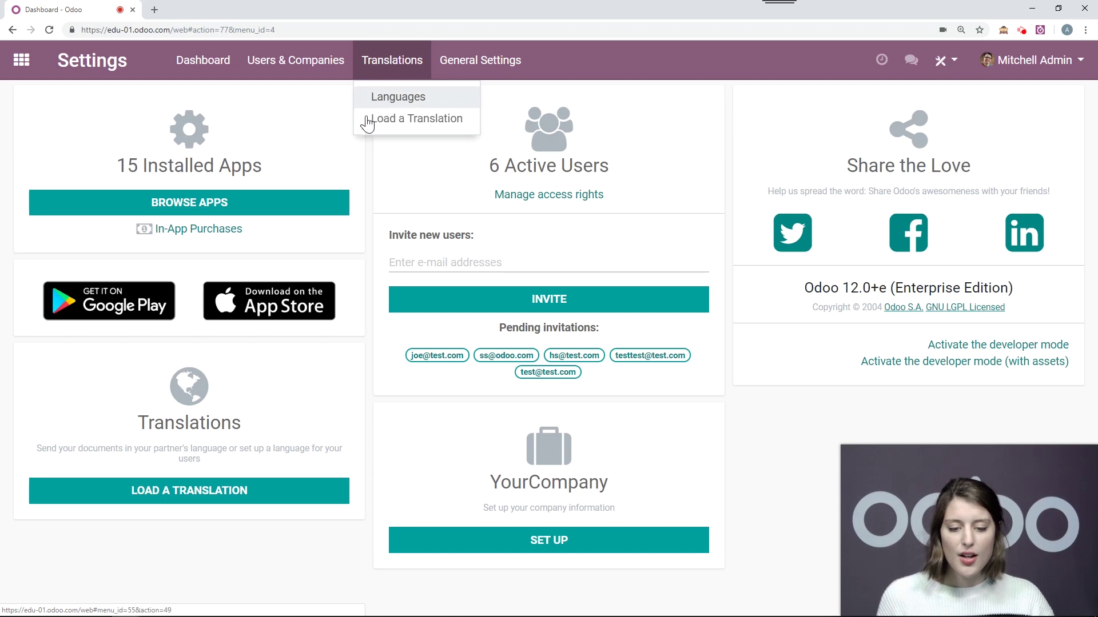
click(395, 122)
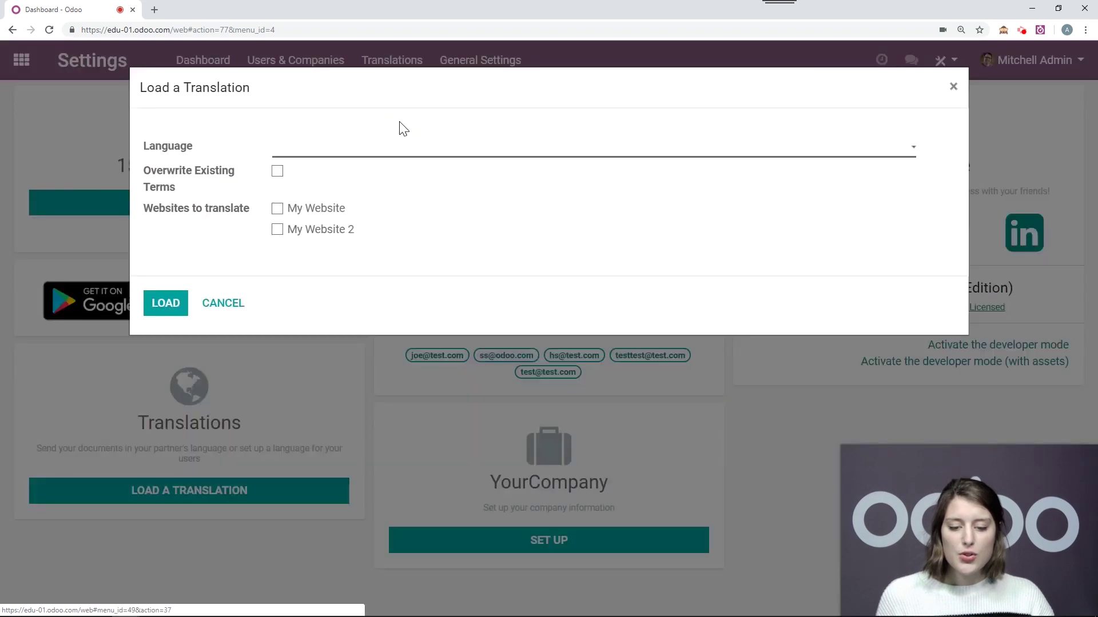
click(305, 153)
text(fr)
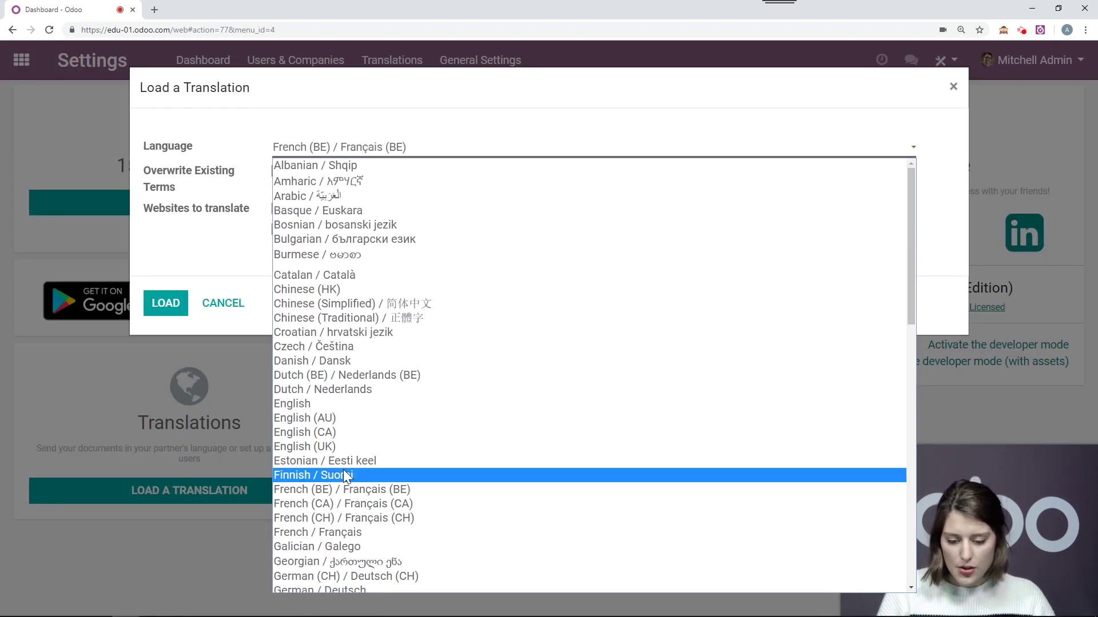
click(355, 489)
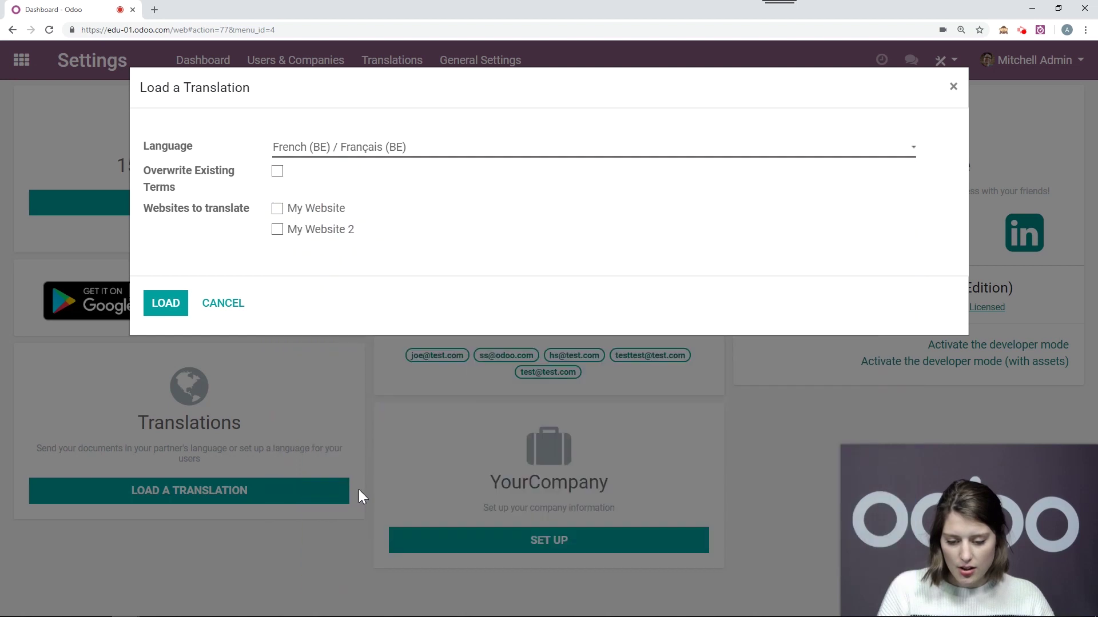
click(164, 310)
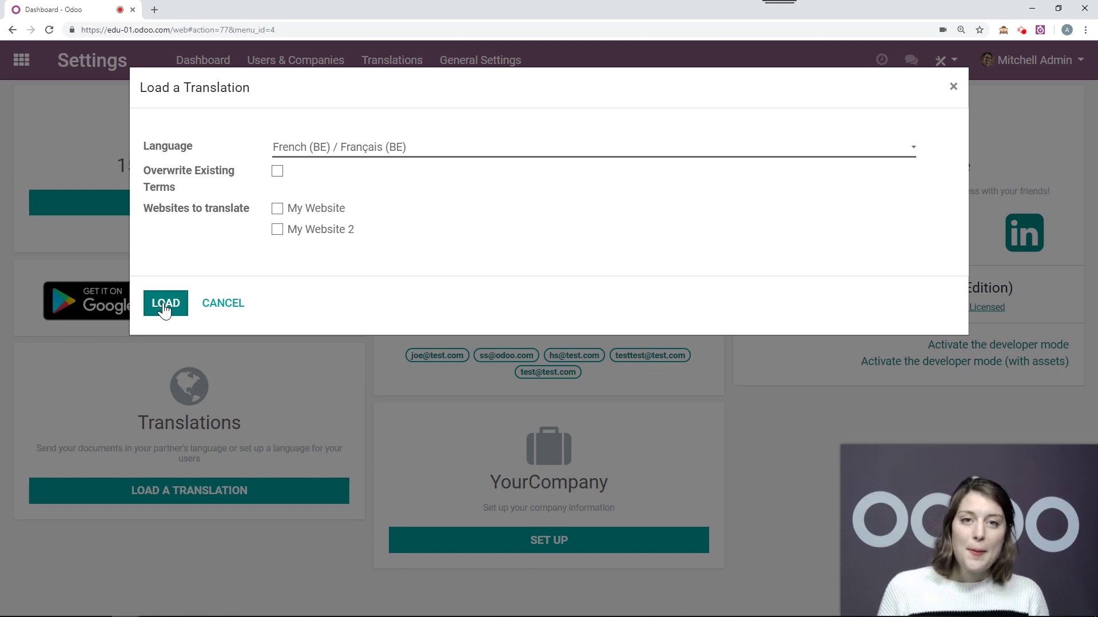
click(208, 311)
click(25, 79)
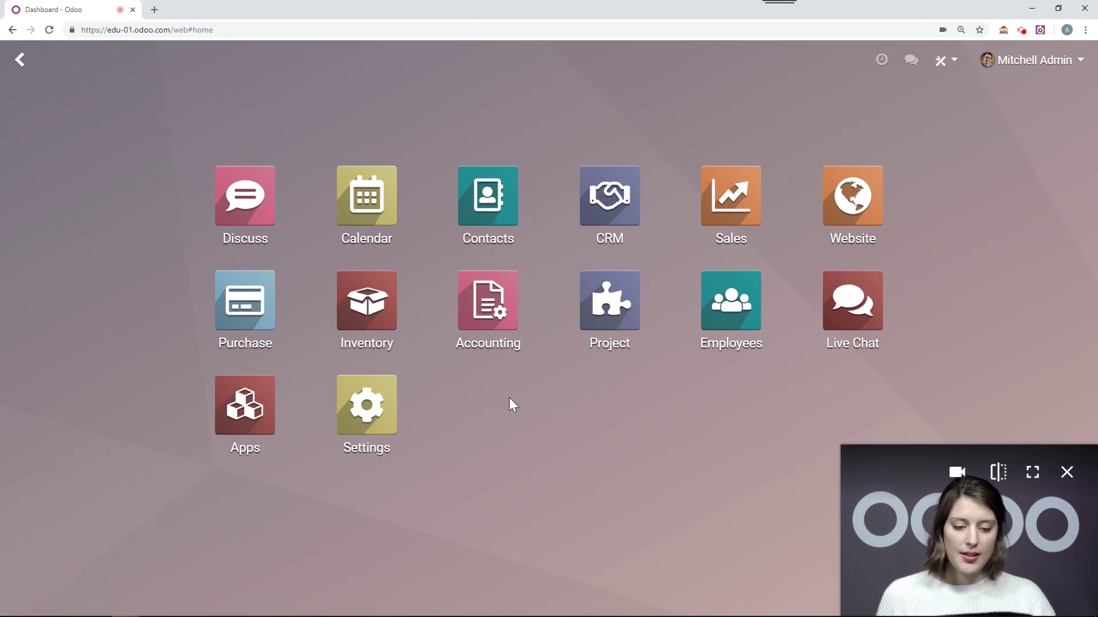
- Enter the Sales app, return to the home grid, and reopen the Sales quotations list
click(727, 199)
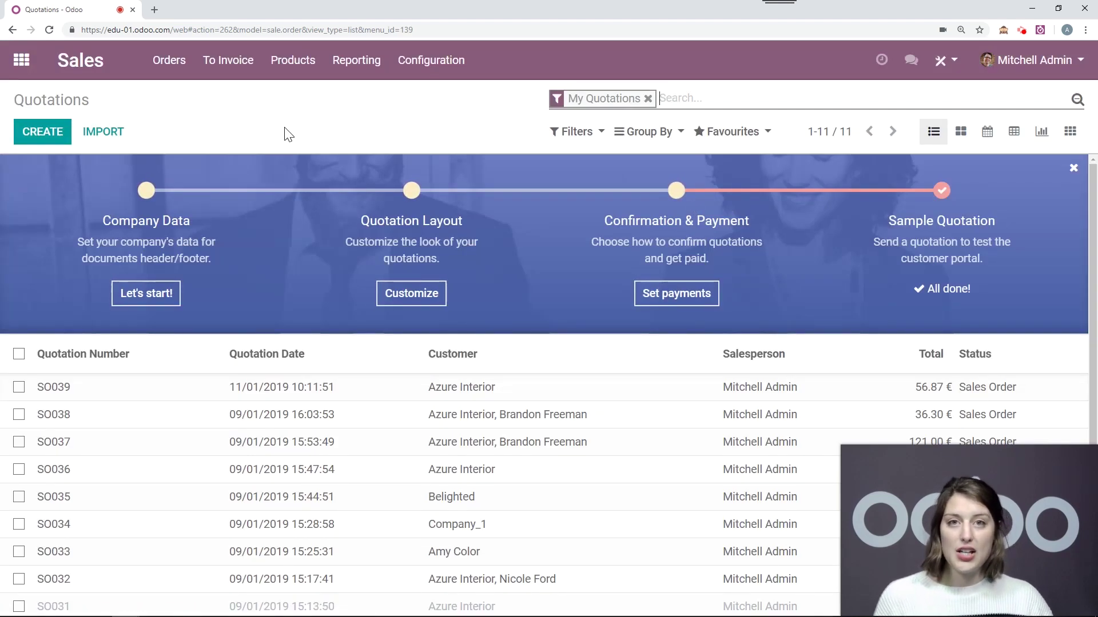
click(23, 62)
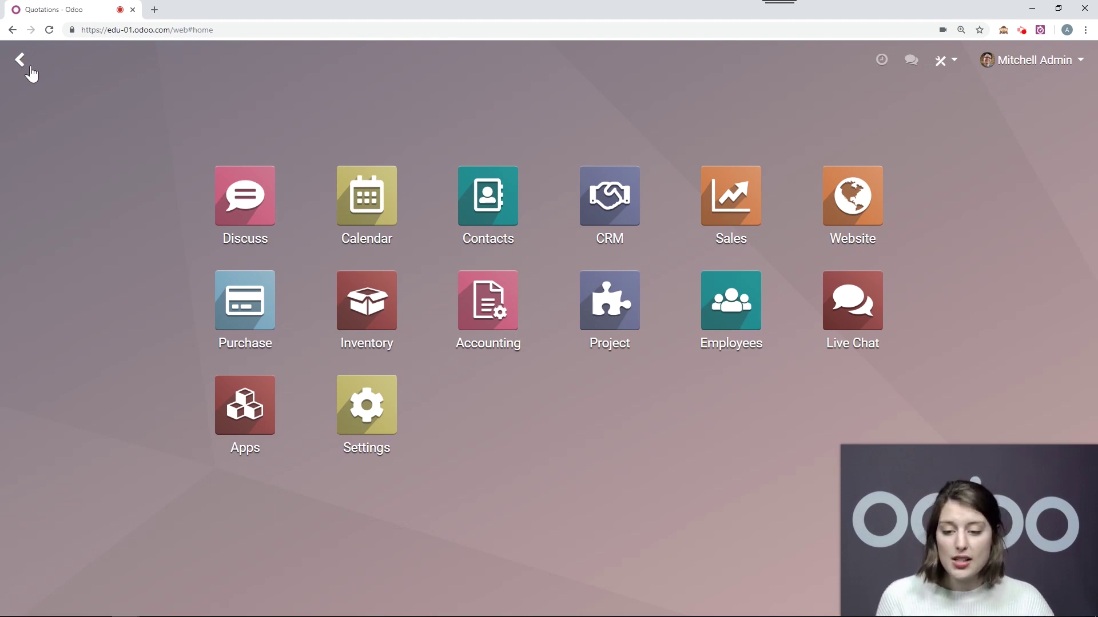
click(20, 60)
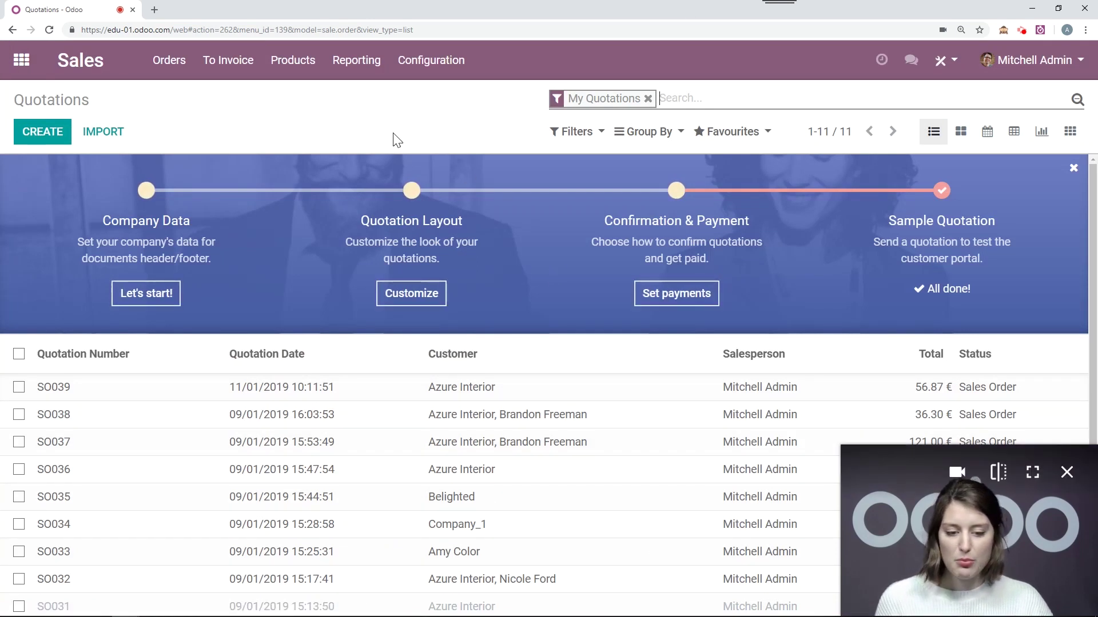
- Select quotations SO039 and SO038, then every quotation in the list
click(19, 389)
click(18, 416)
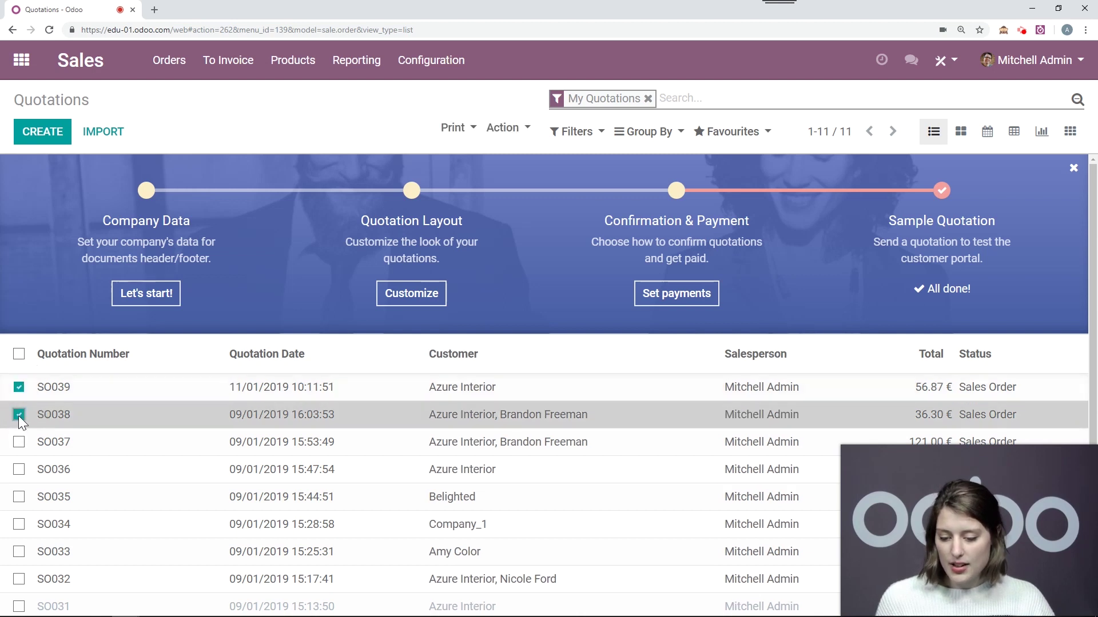
click(19, 354)
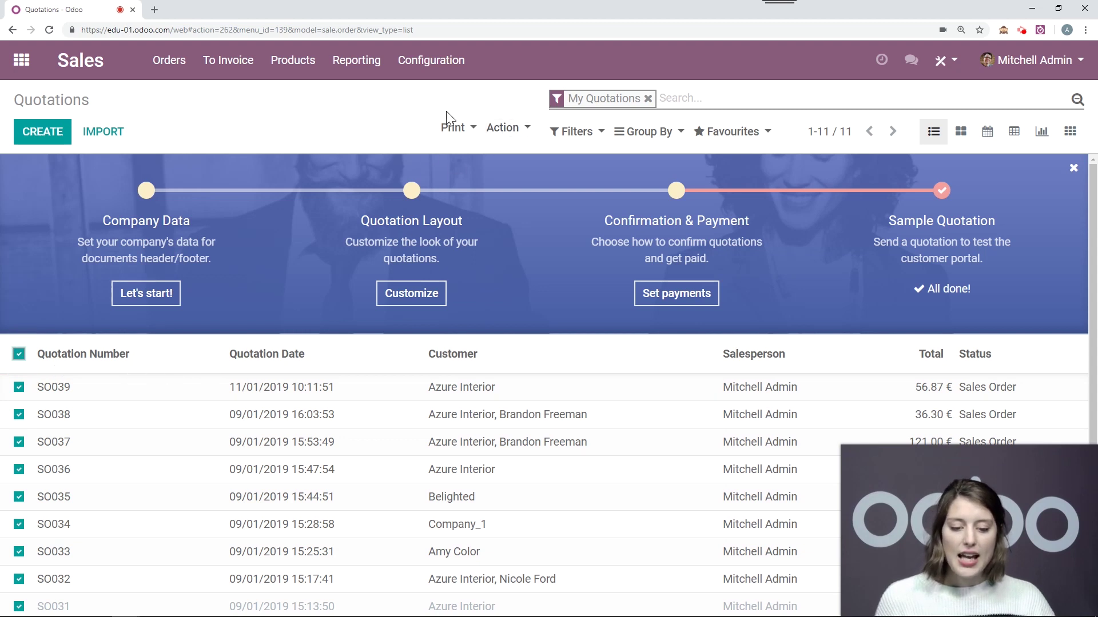
- Review the Print and bulk Action choices for the selected quotations without running any
click(468, 134)
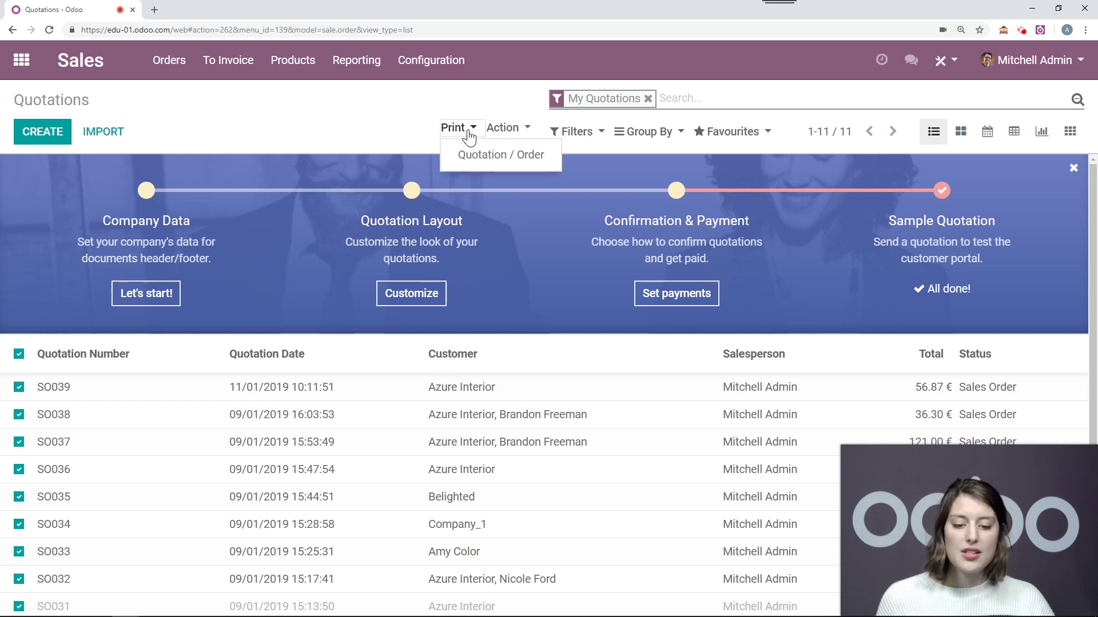
click(331, 137)
click(513, 130)
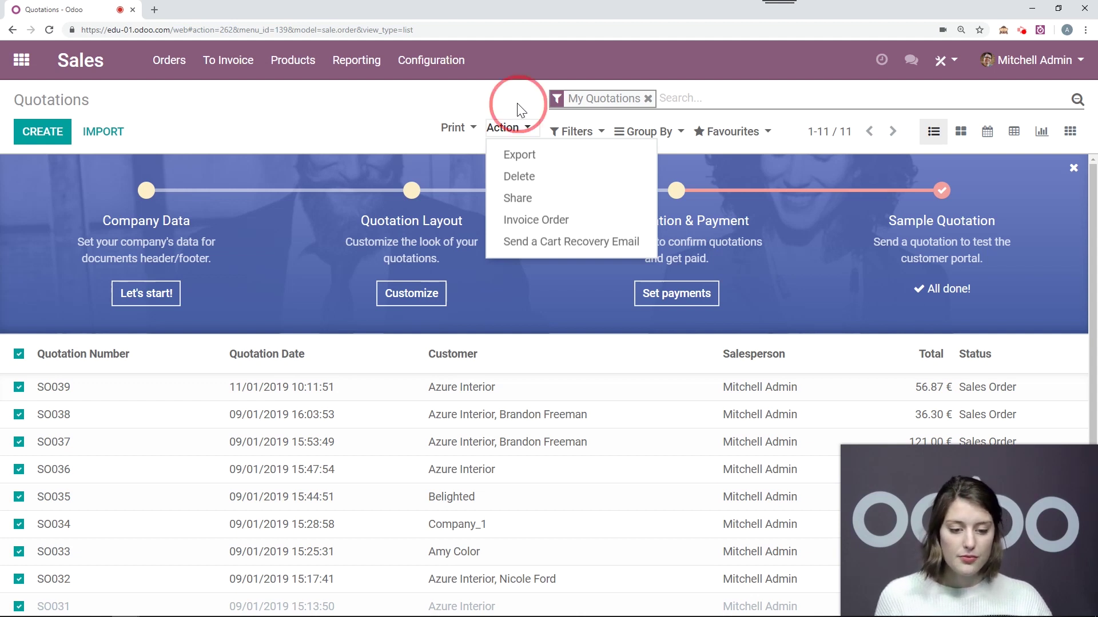
click(483, 109)
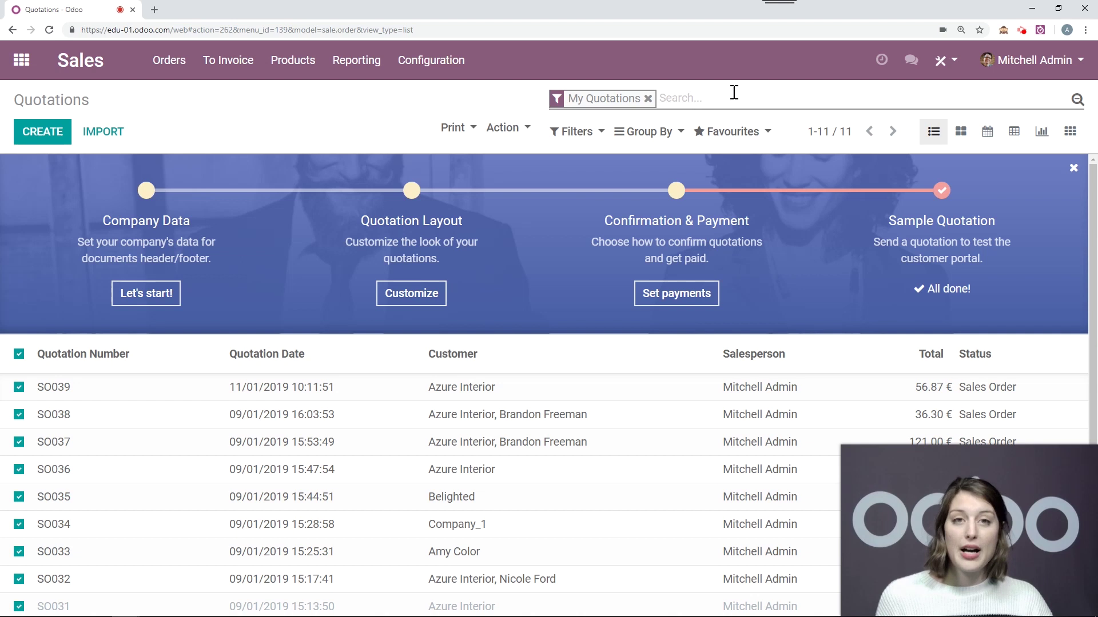
- Drop the My Quotations filter and limit the list to orders from the last 7 days
click(648, 99)
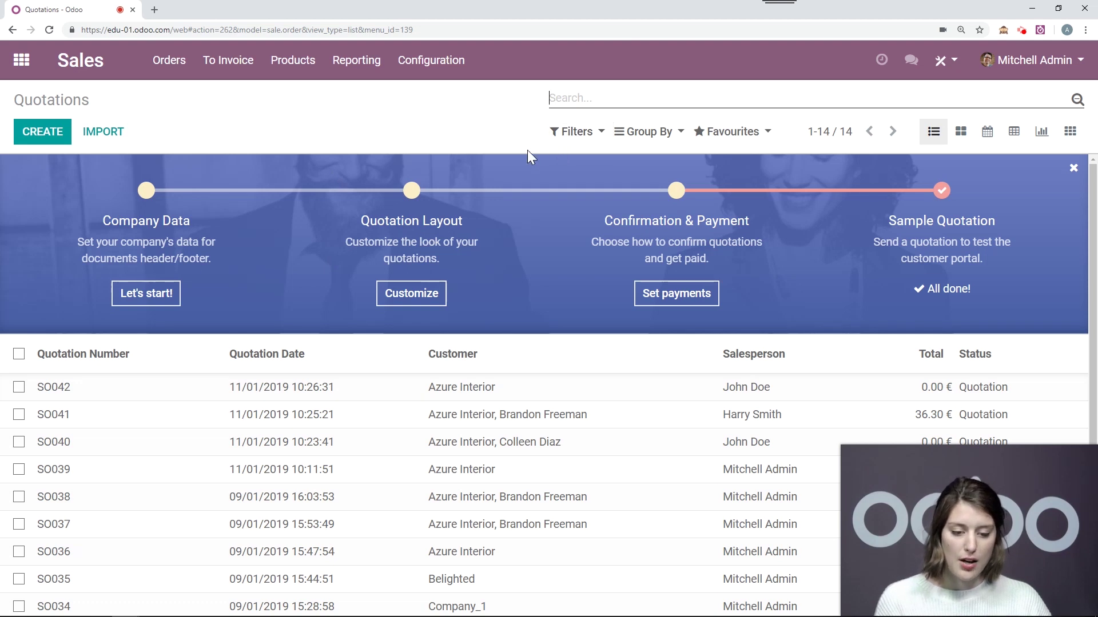
click(554, 136)
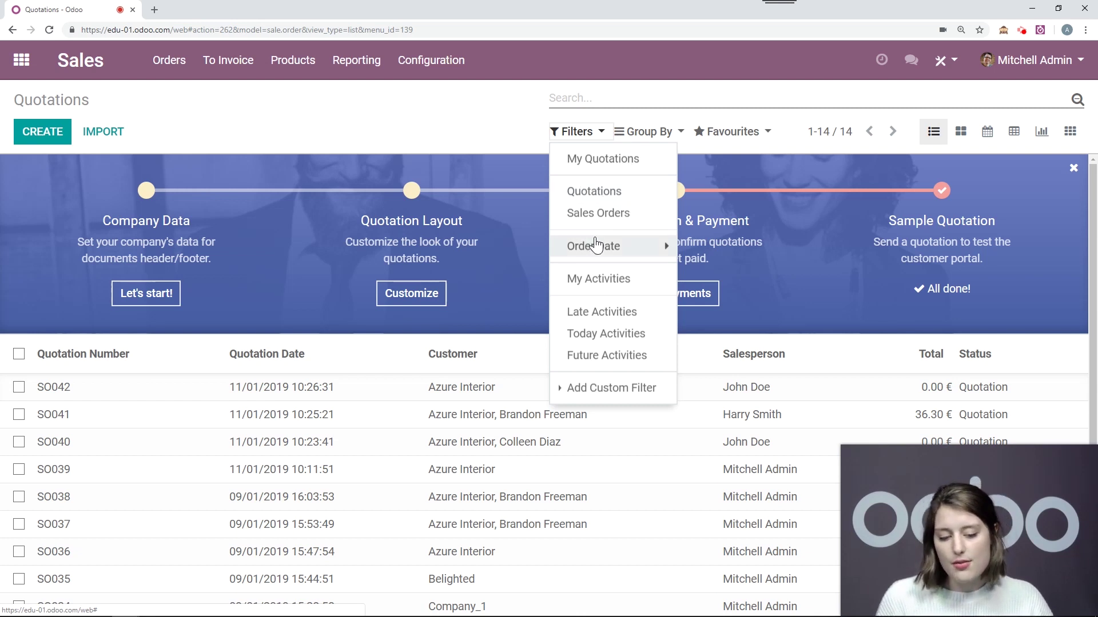
click(602, 251)
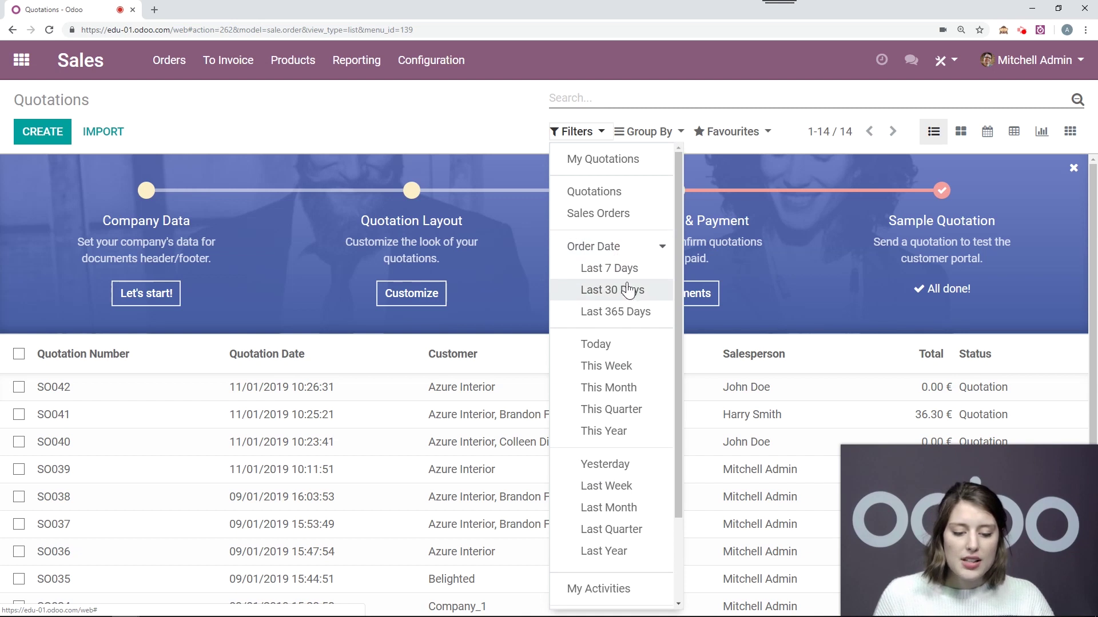
click(609, 268)
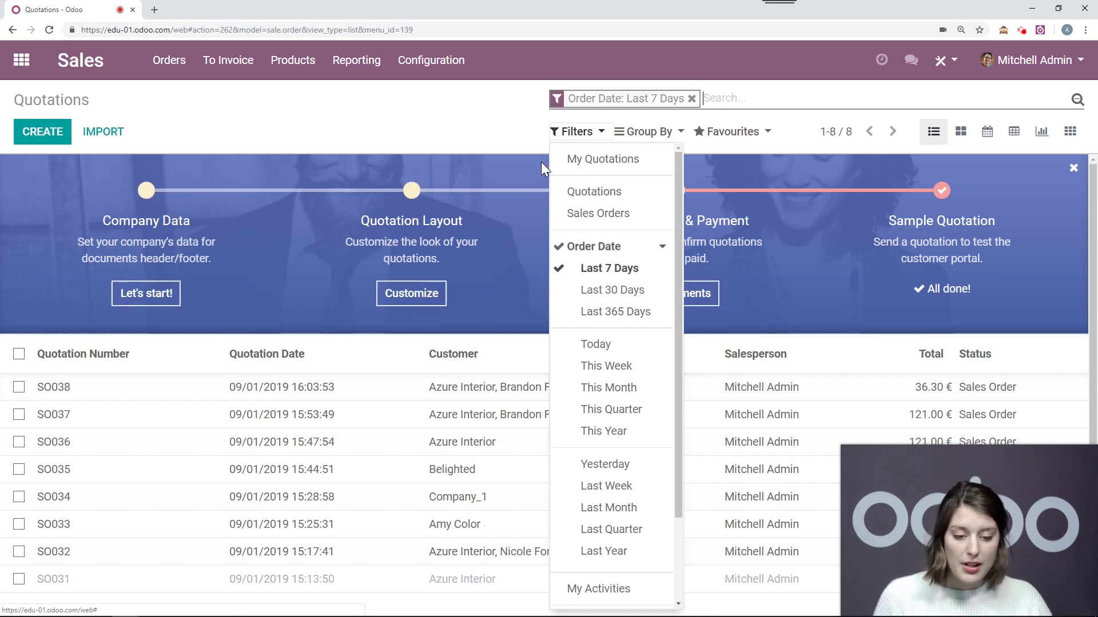
click(505, 128)
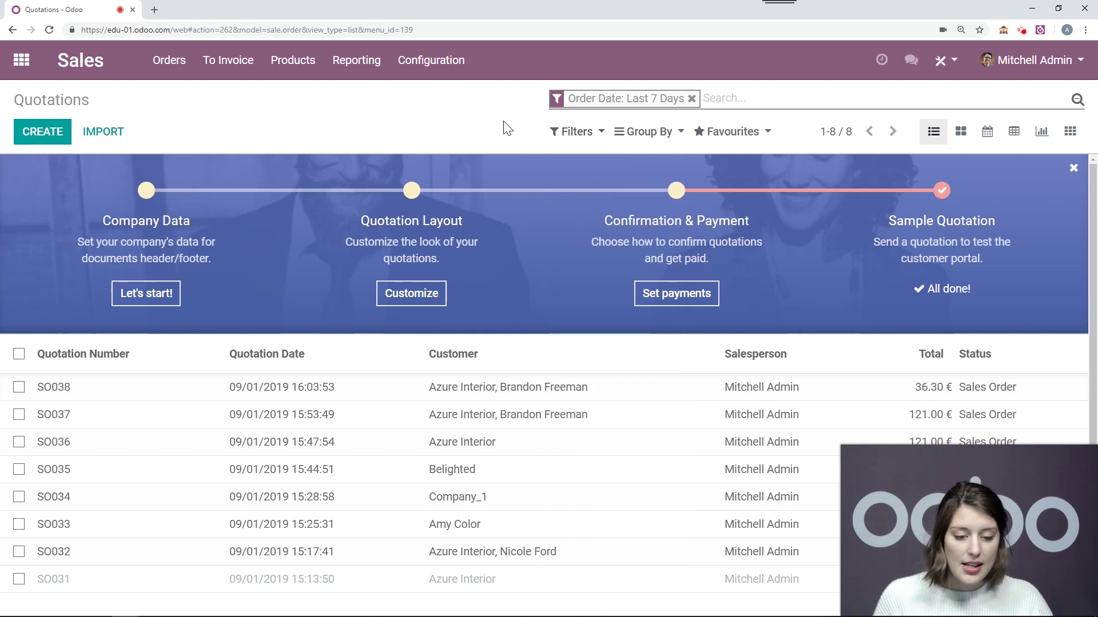
- Group the quotations by salesperson and remove the last 7 days date filter
click(662, 137)
click(648, 158)
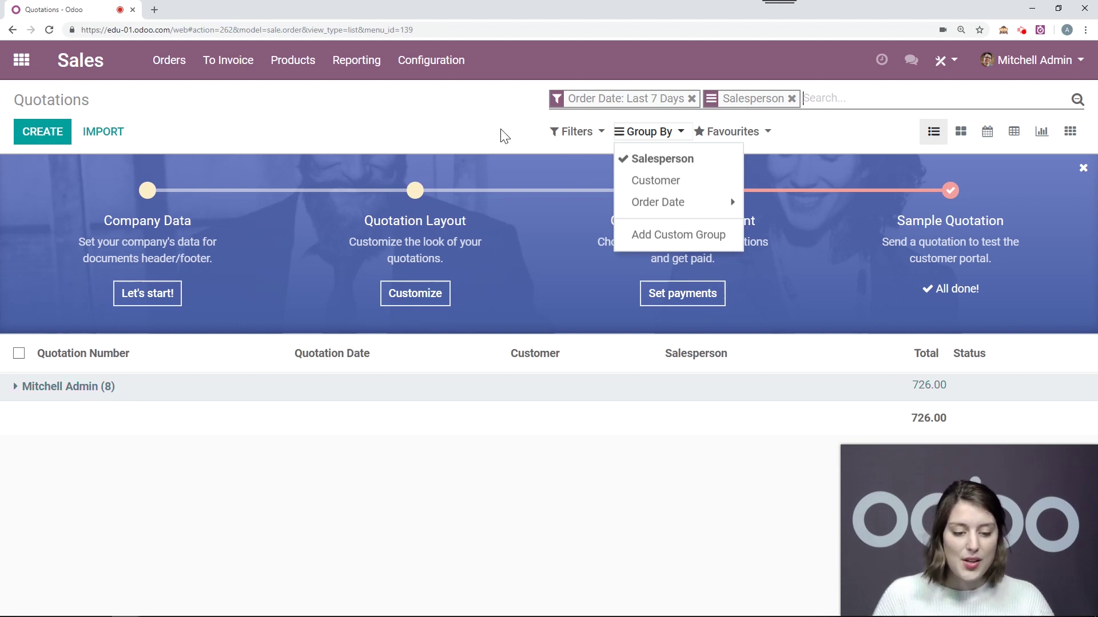
click(691, 98)
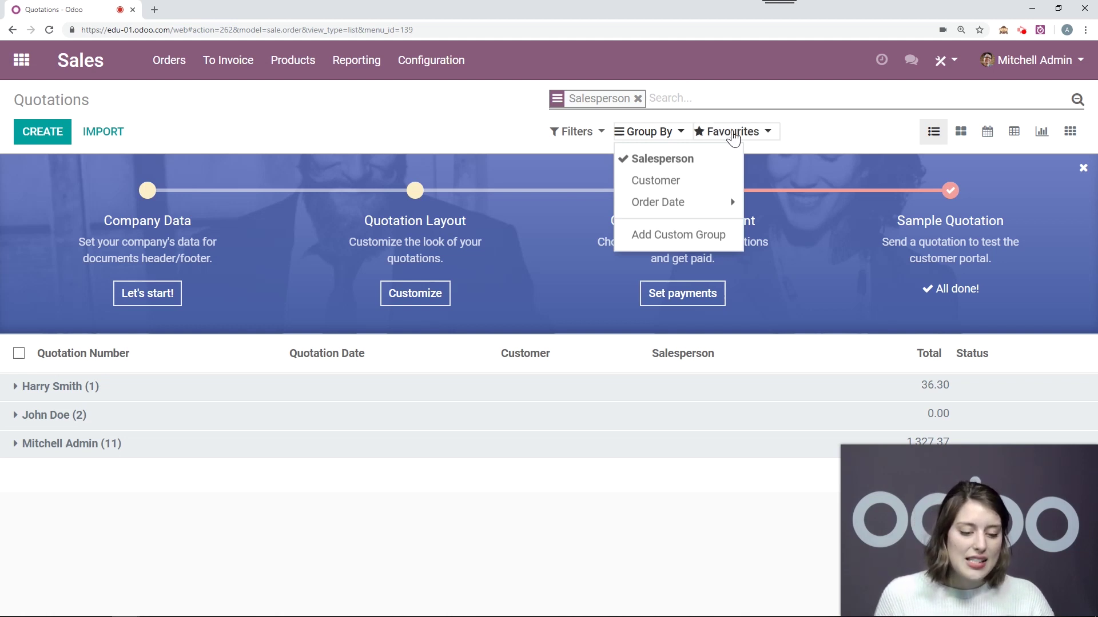
click(731, 135)
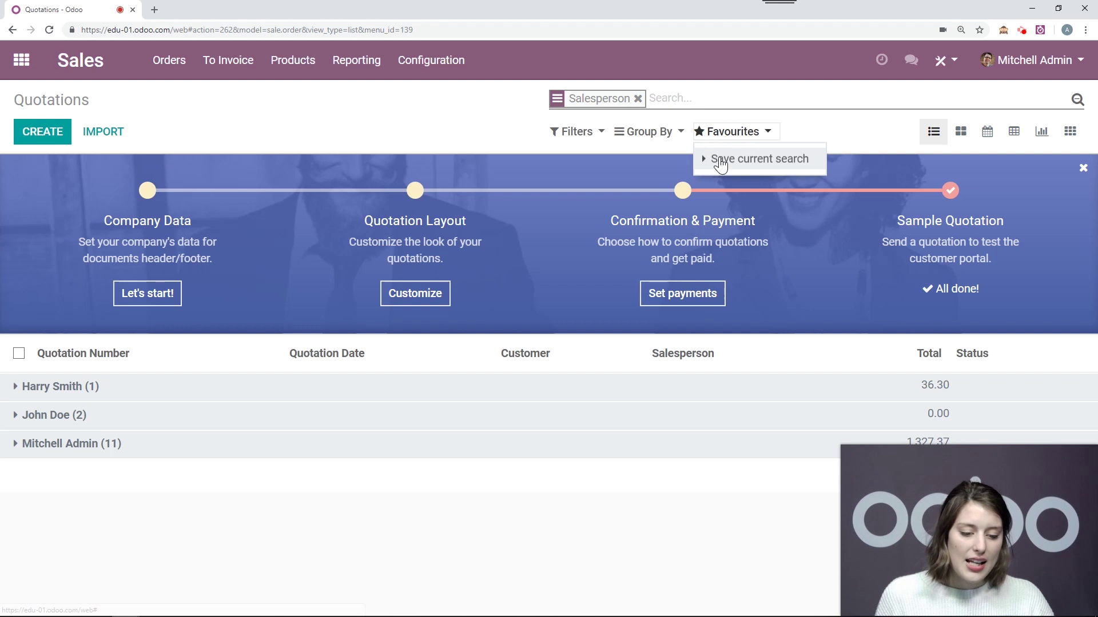
- Save the current salesperson-grouped search as a favourite named Everyone
click(721, 160)
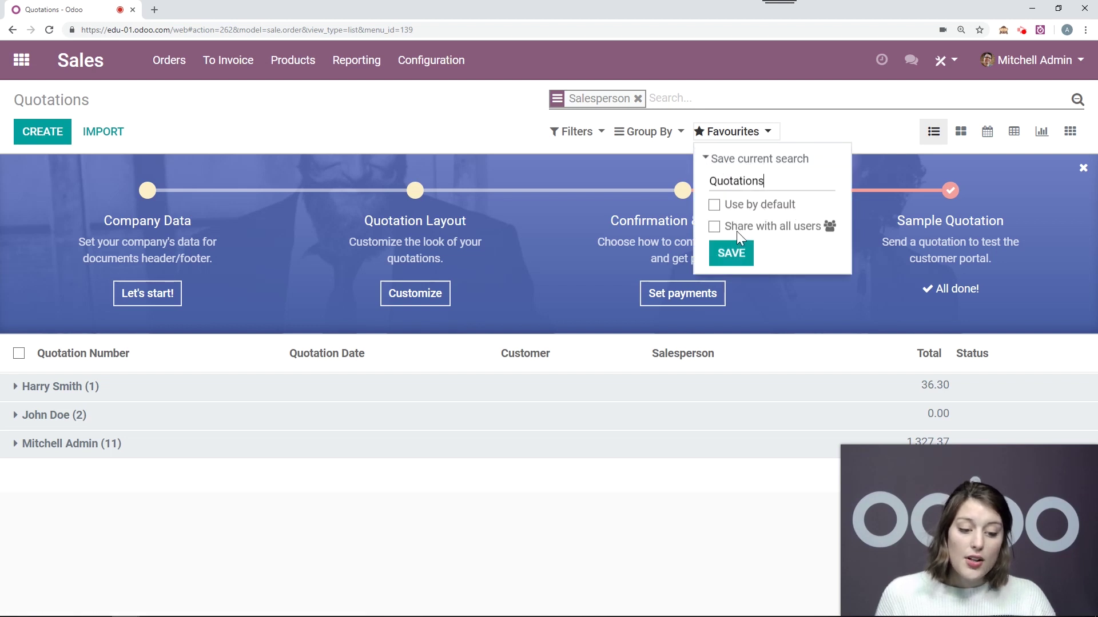
drag(772, 188, 691, 183)
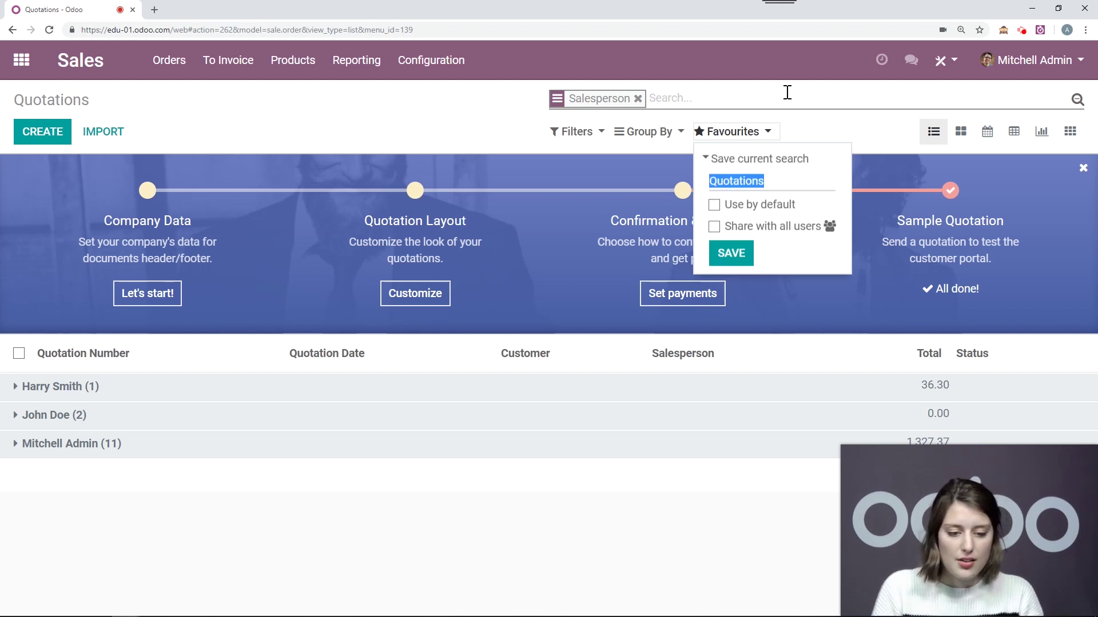
text(Everyone)
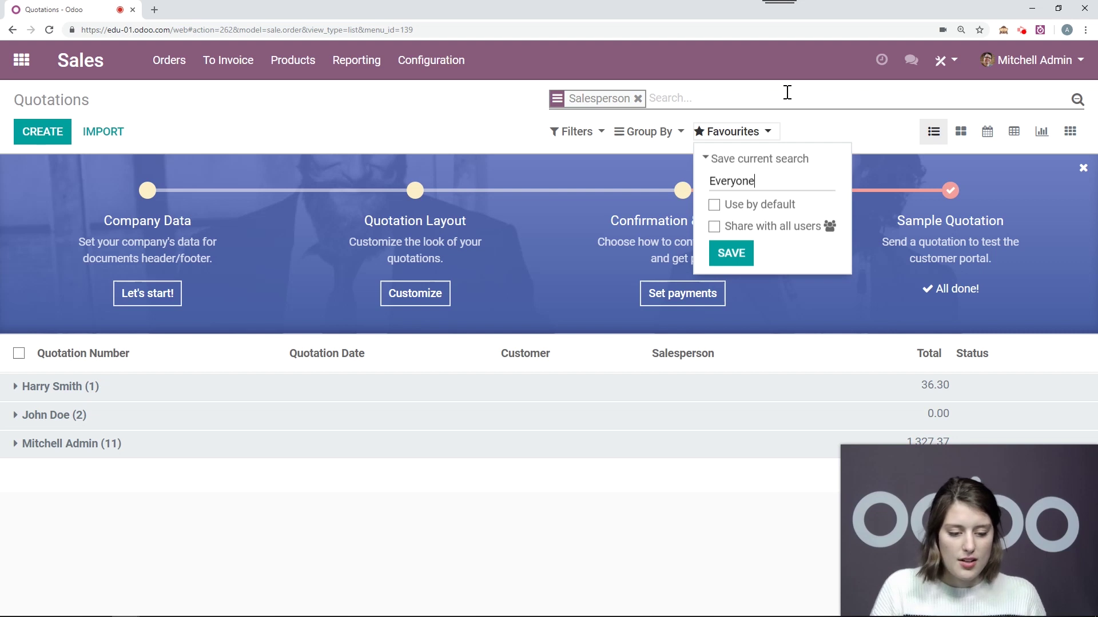
click(733, 253)
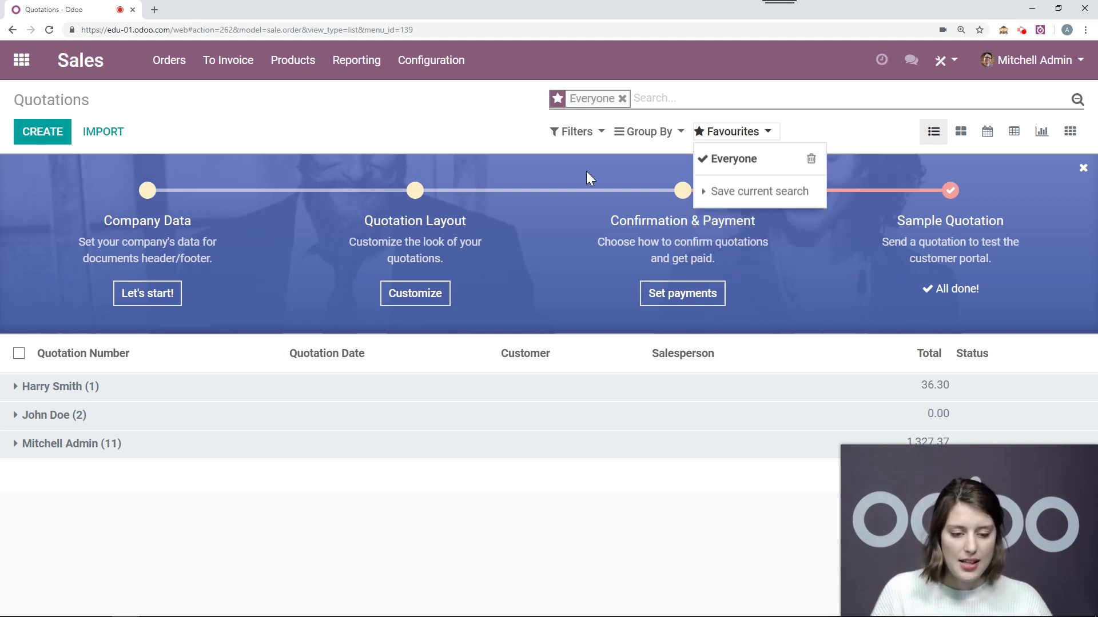
click(515, 129)
- Start a custom filter on Customer contains, then discard it without applying
click(566, 131)
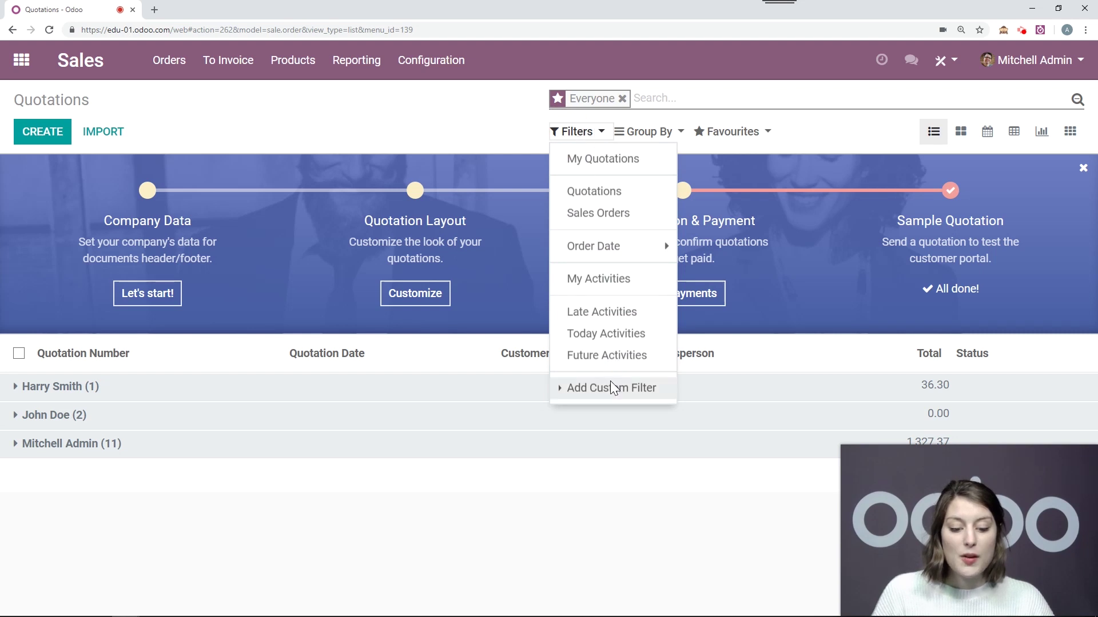
click(605, 388)
click(631, 415)
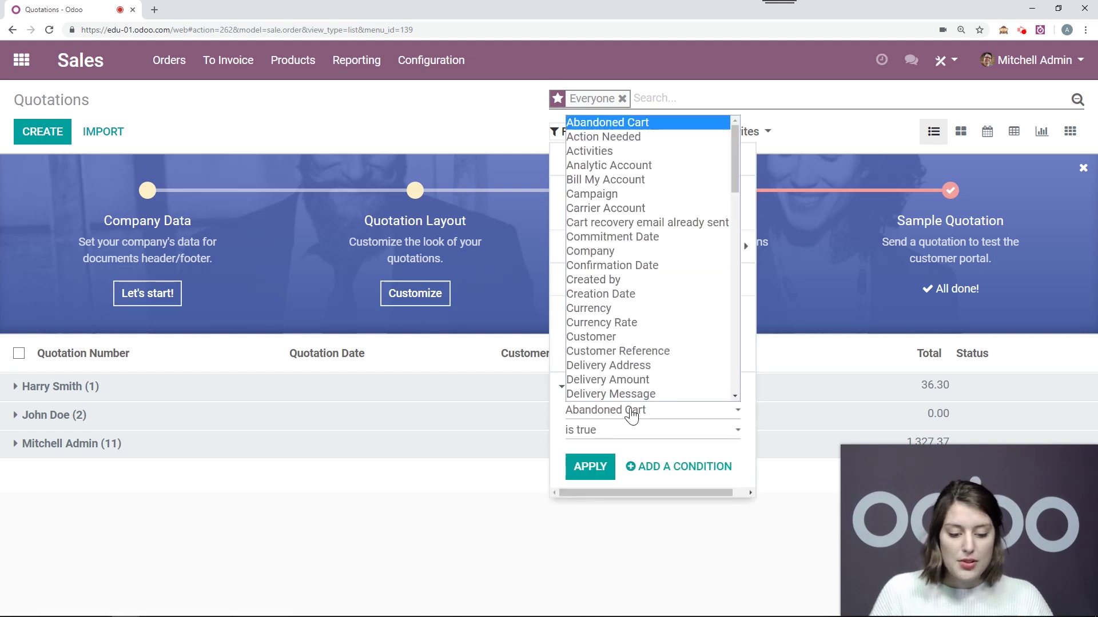
click(636, 337)
click(624, 454)
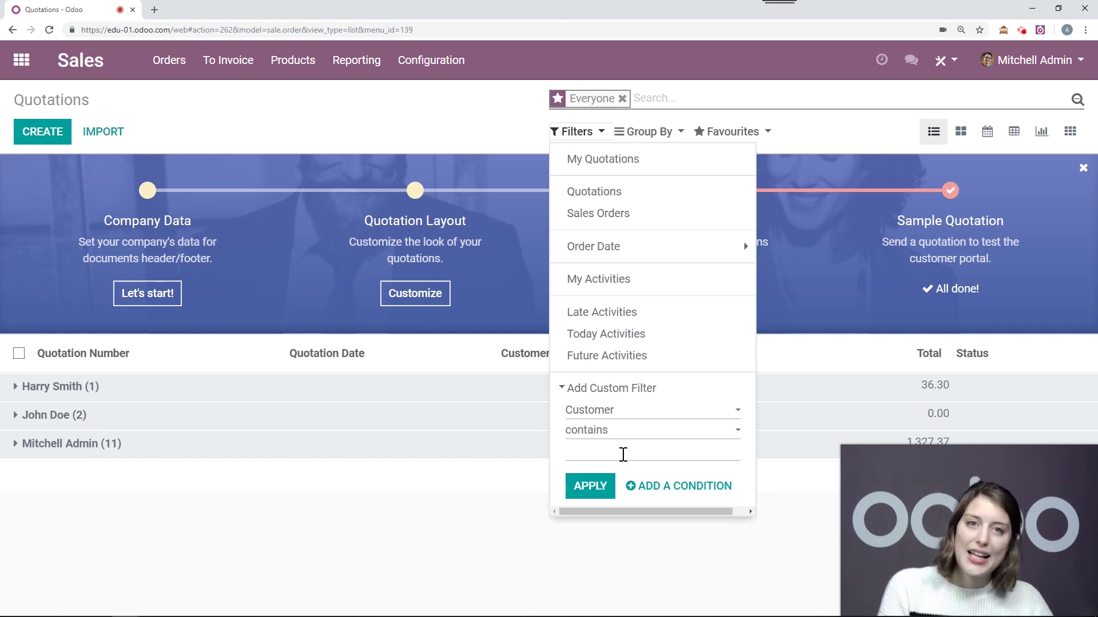
click(472, 124)
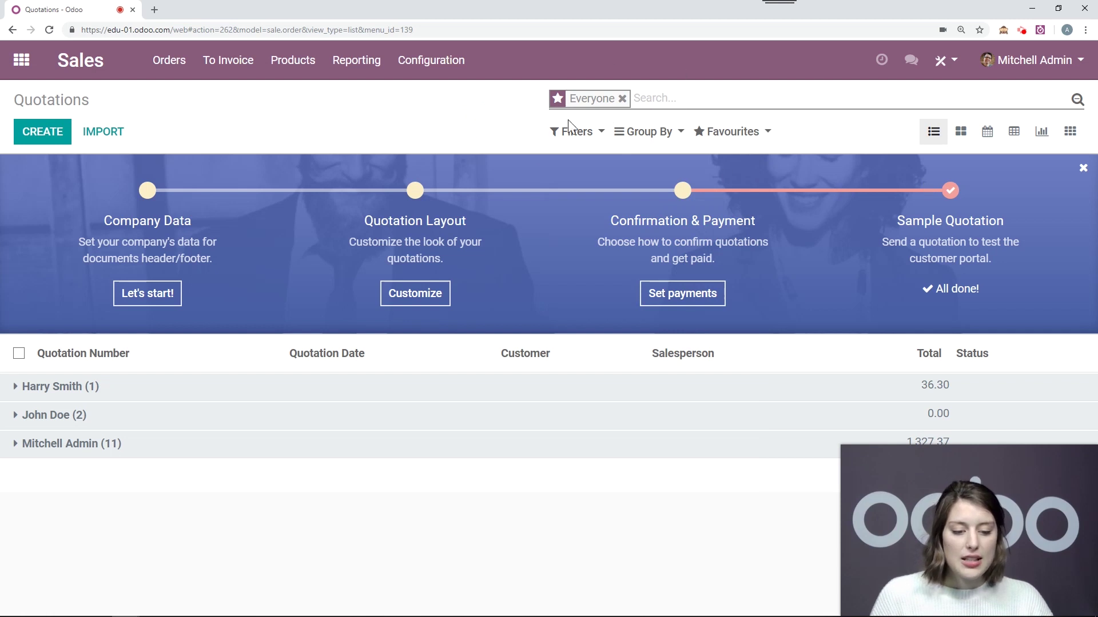
- Hide and re-show the search options panel, keeping the Everyone grouping
click(1077, 100)
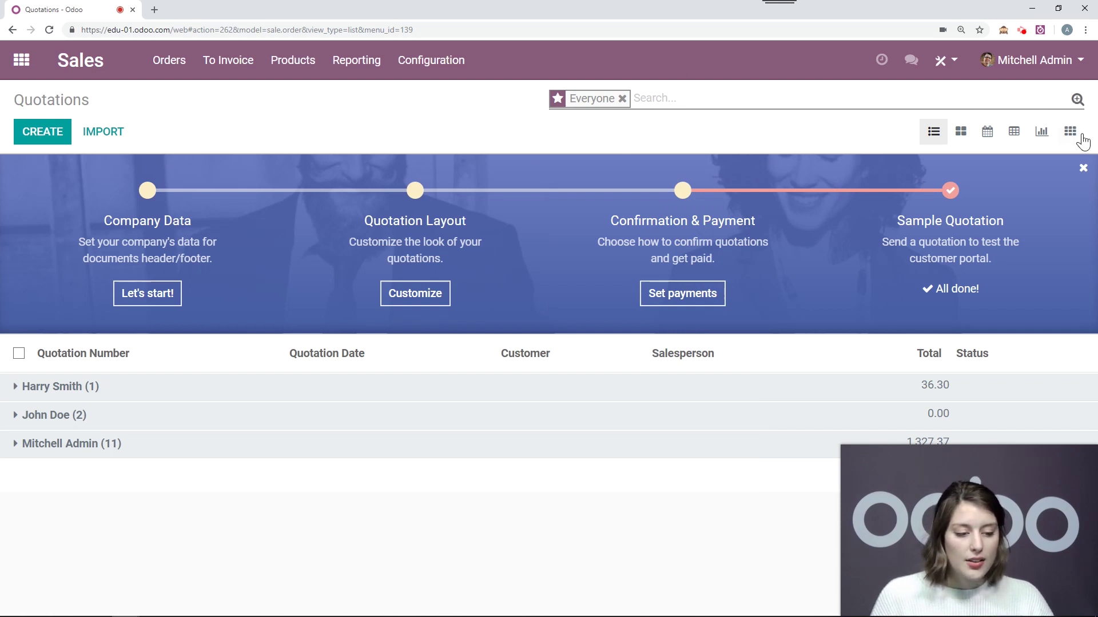
click(1077, 101)
- Hide then reshow the Filters, Group By and Favourites search options above the quotations
click(1078, 102)
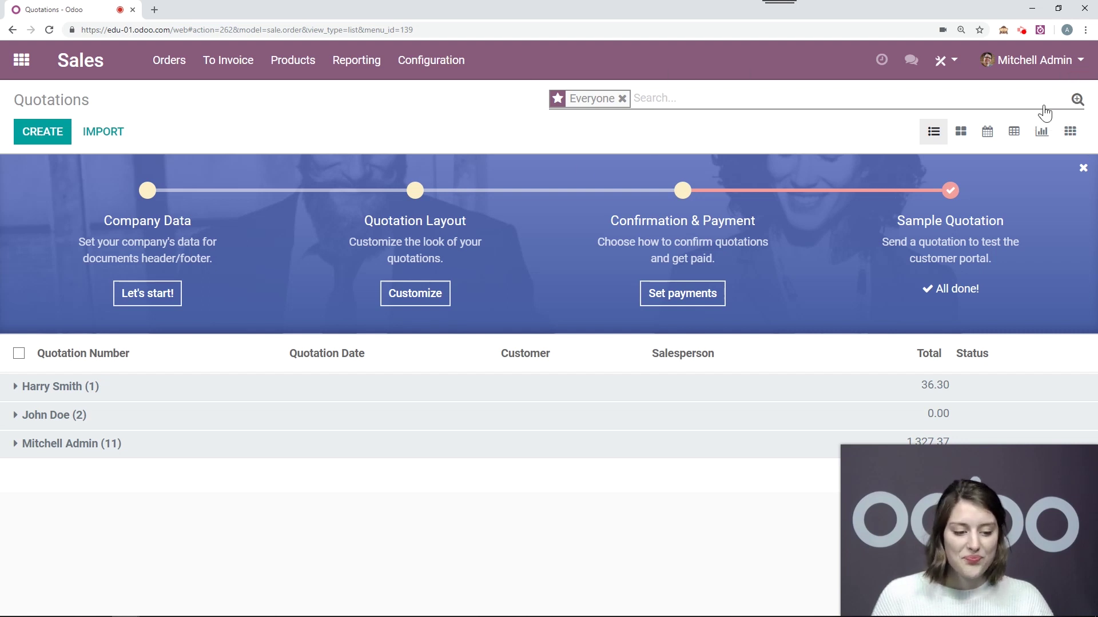
click(1078, 101)
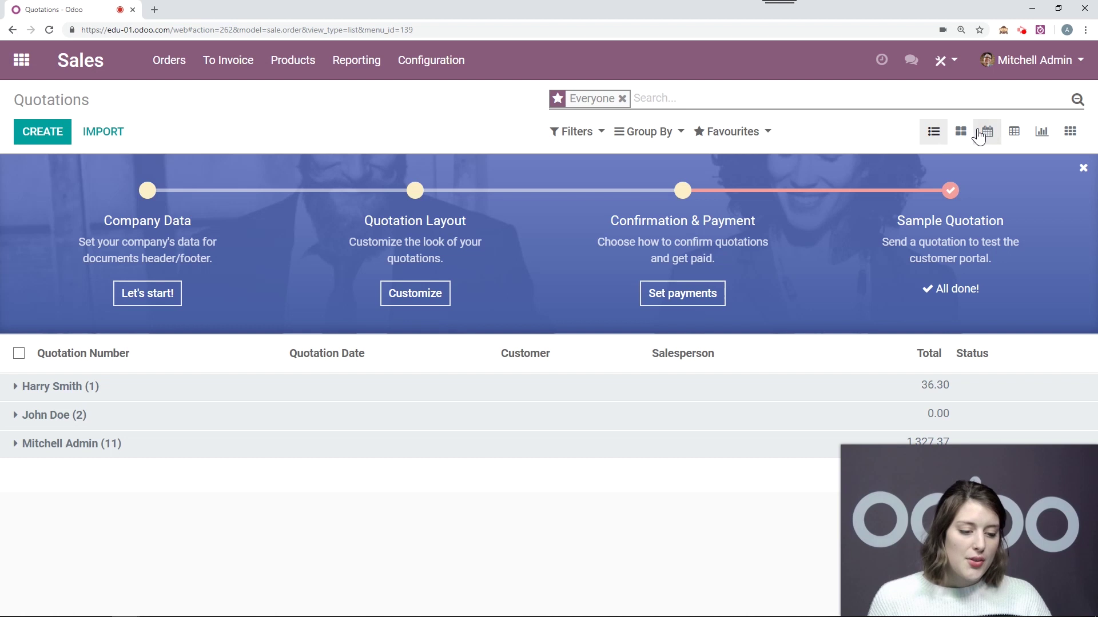
click(960, 134)
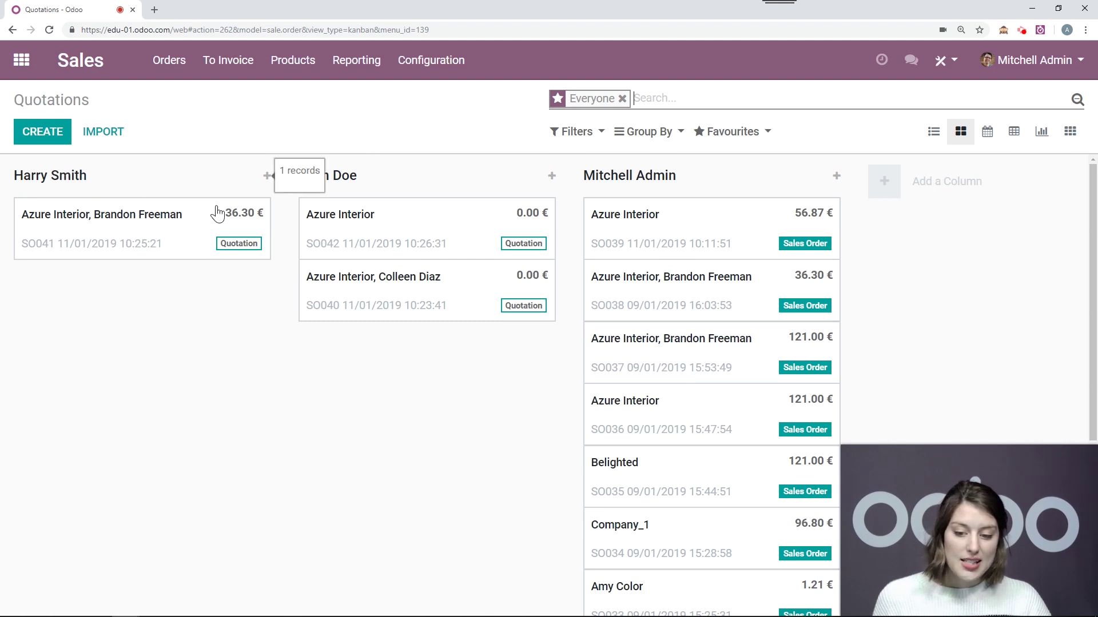
drag(695, 474, 126, 287)
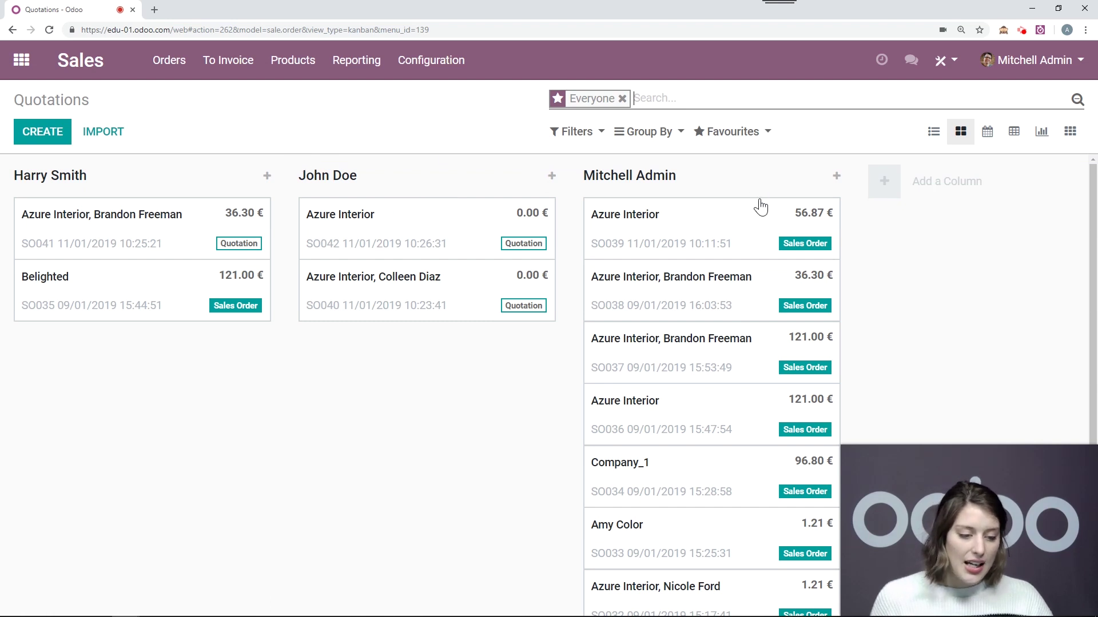
- Cycle quotations through calendar, pivot and pie-chart graph views, ending on the activity view
click(982, 146)
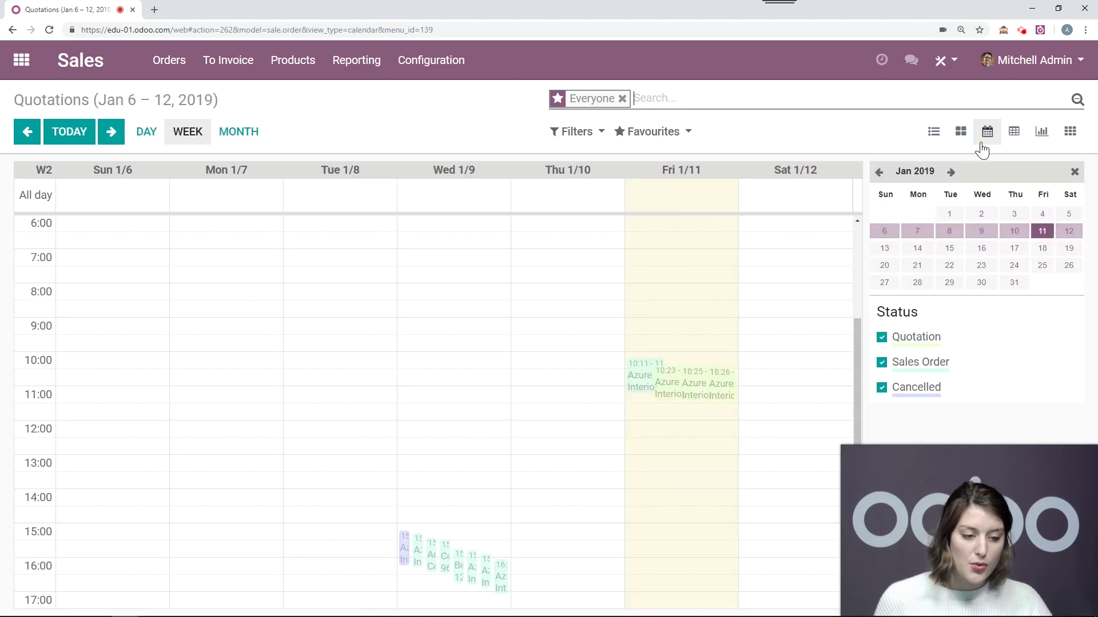
click(1017, 137)
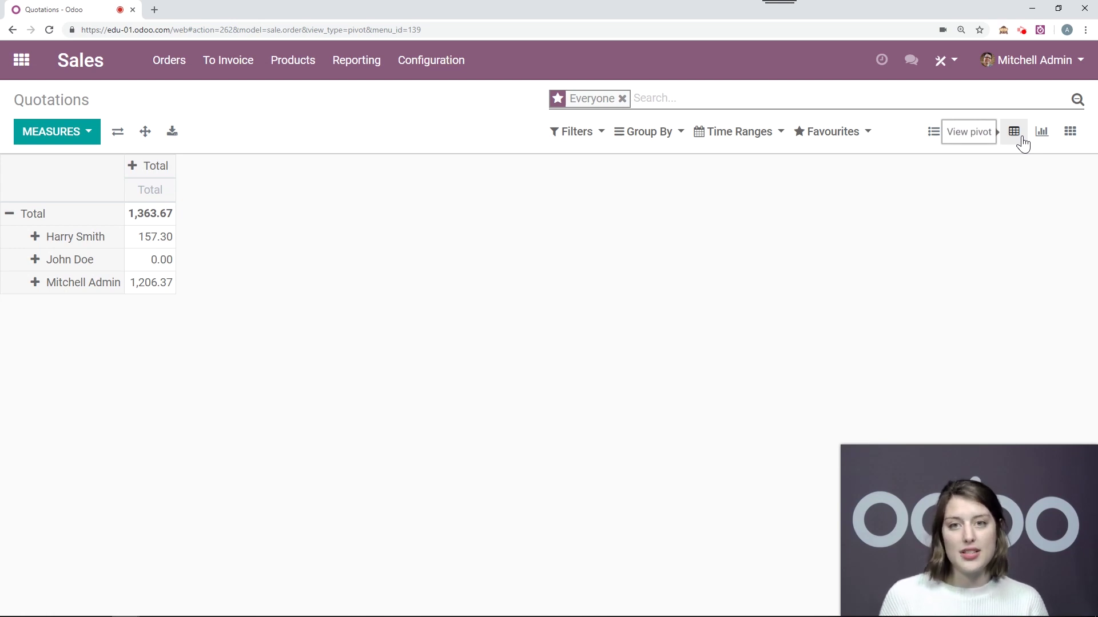
click(1040, 135)
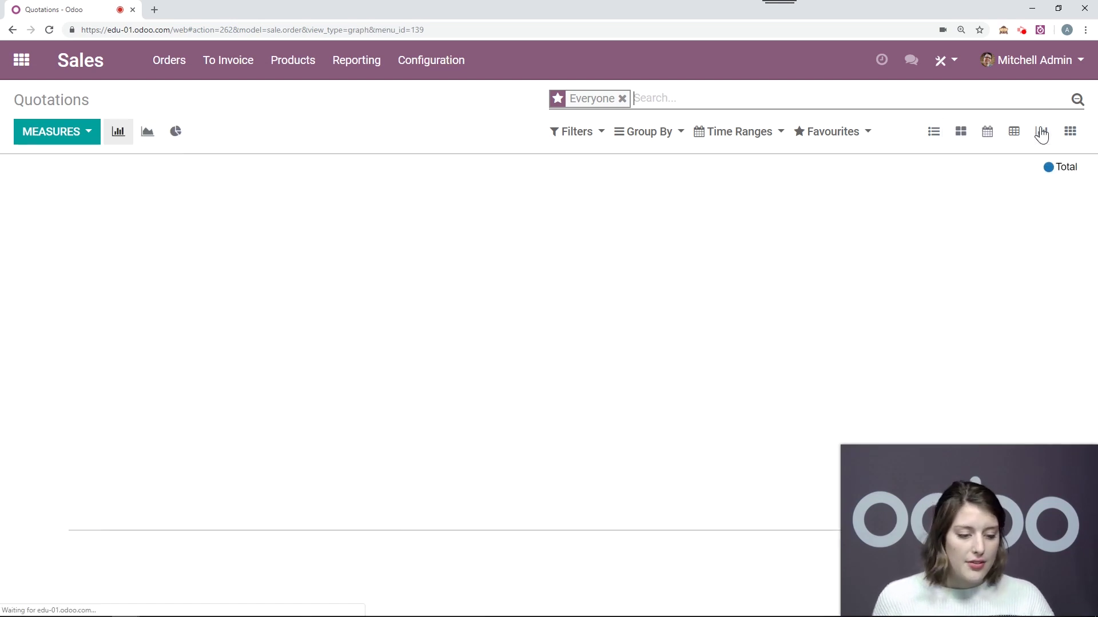
click(149, 134)
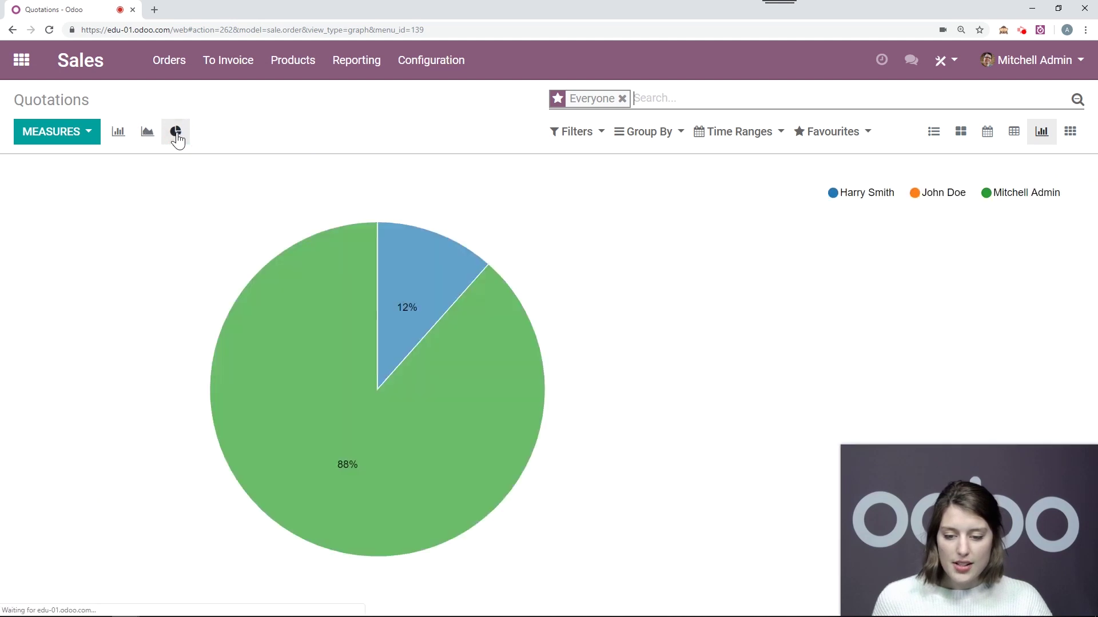
click(1070, 132)
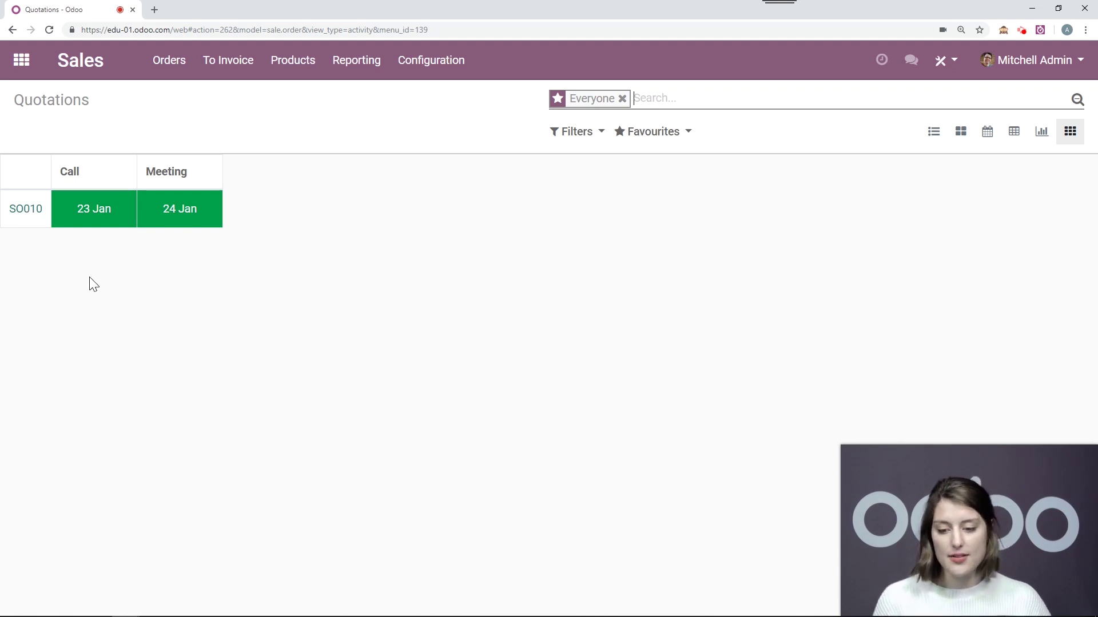
- View the 24 Jan Meeting details, then return quotations to the kanban board
click(180, 216)
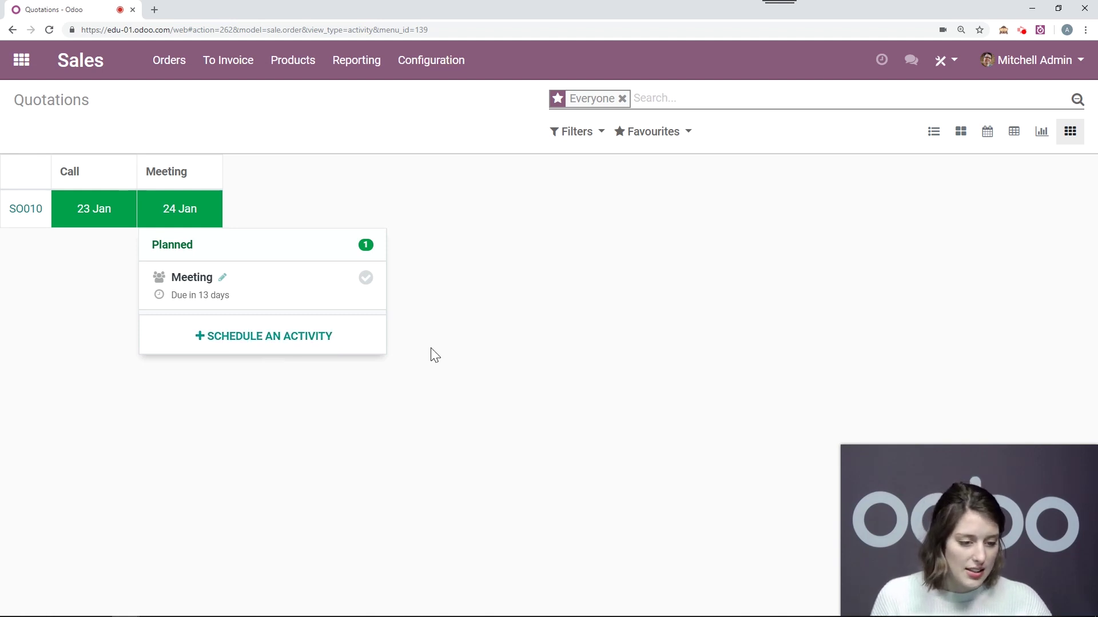
click(962, 136)
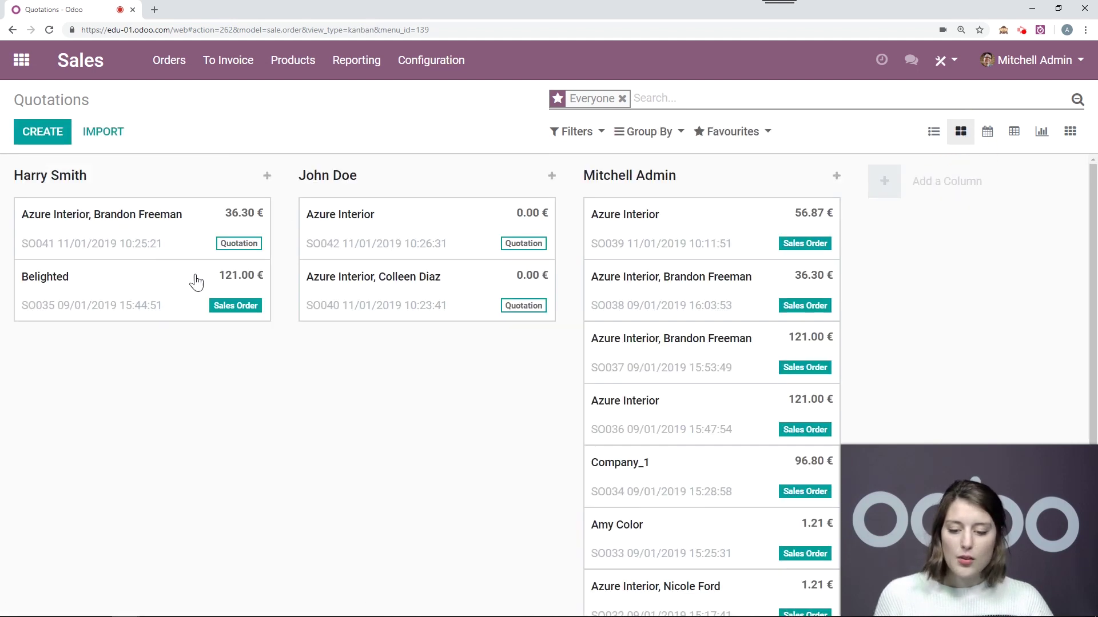
scroll(752, 368, down, 1)
scroll(665, 437, down, 2)
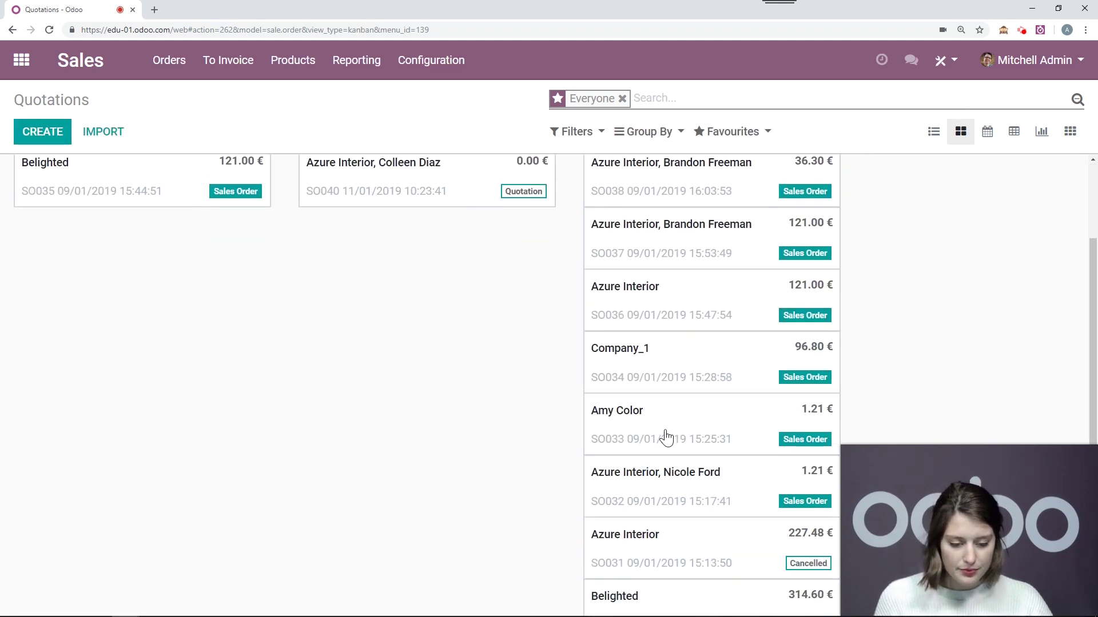
click(684, 429)
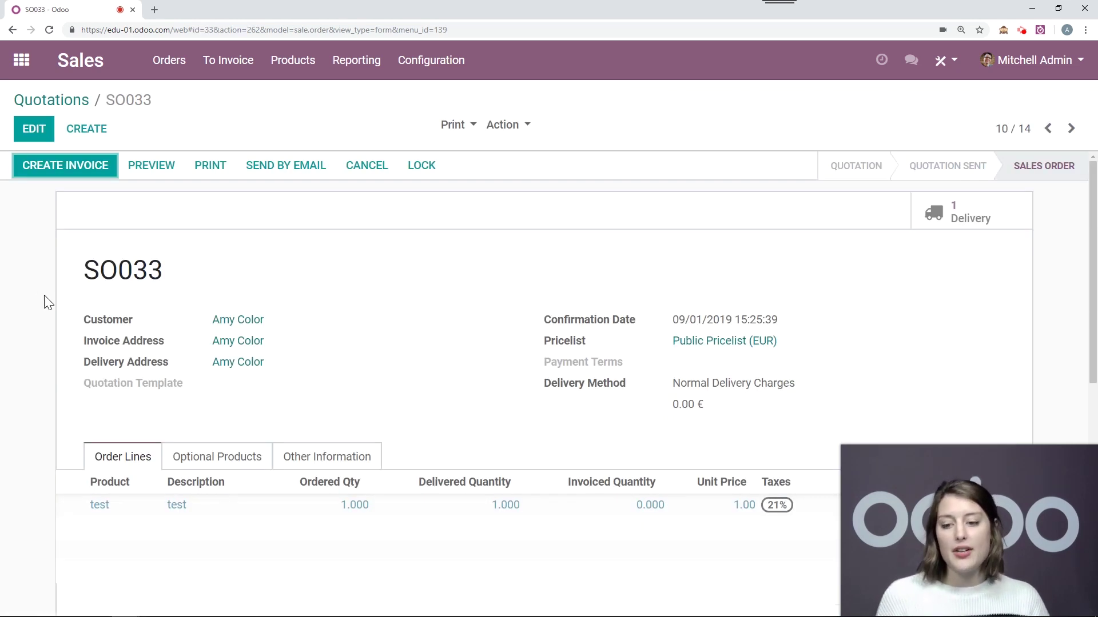
click(33, 130)
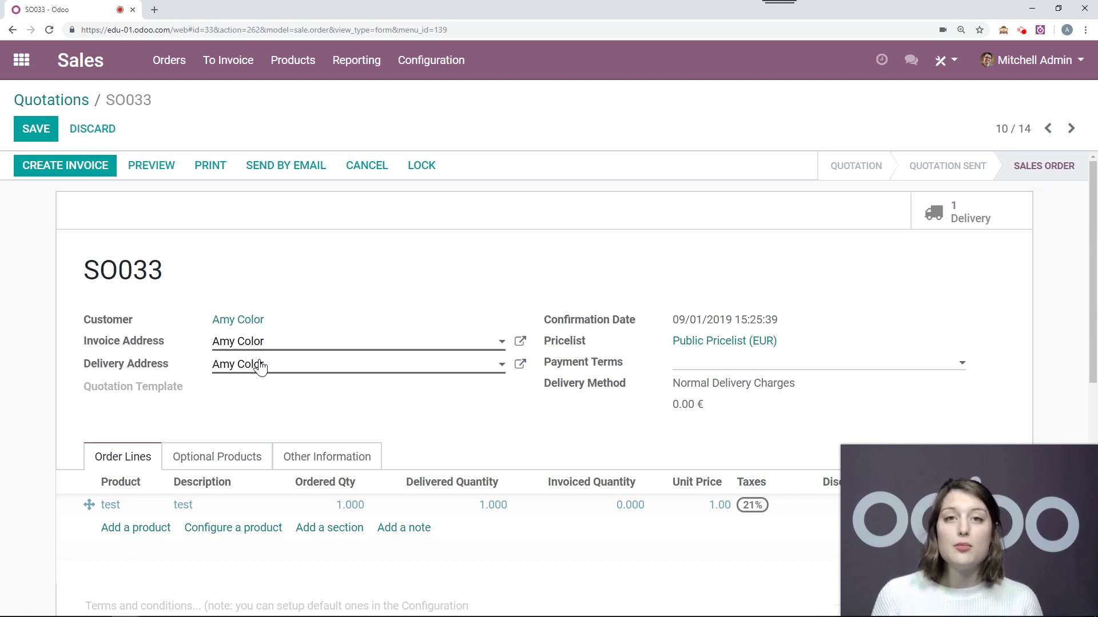
drag(275, 345, 203, 345)
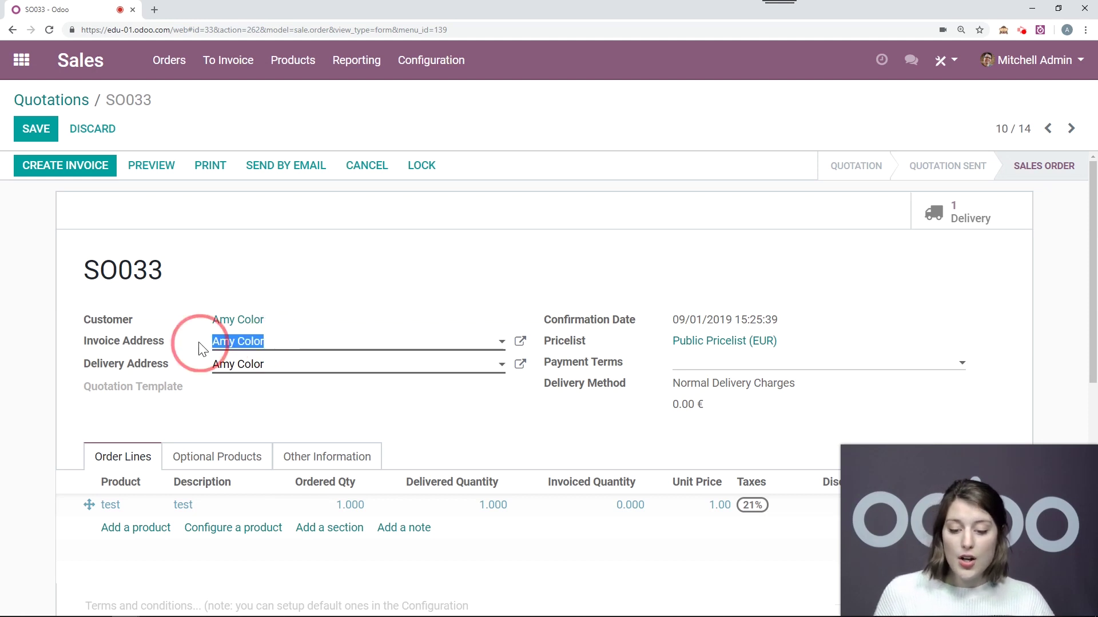
key(BackSpace)
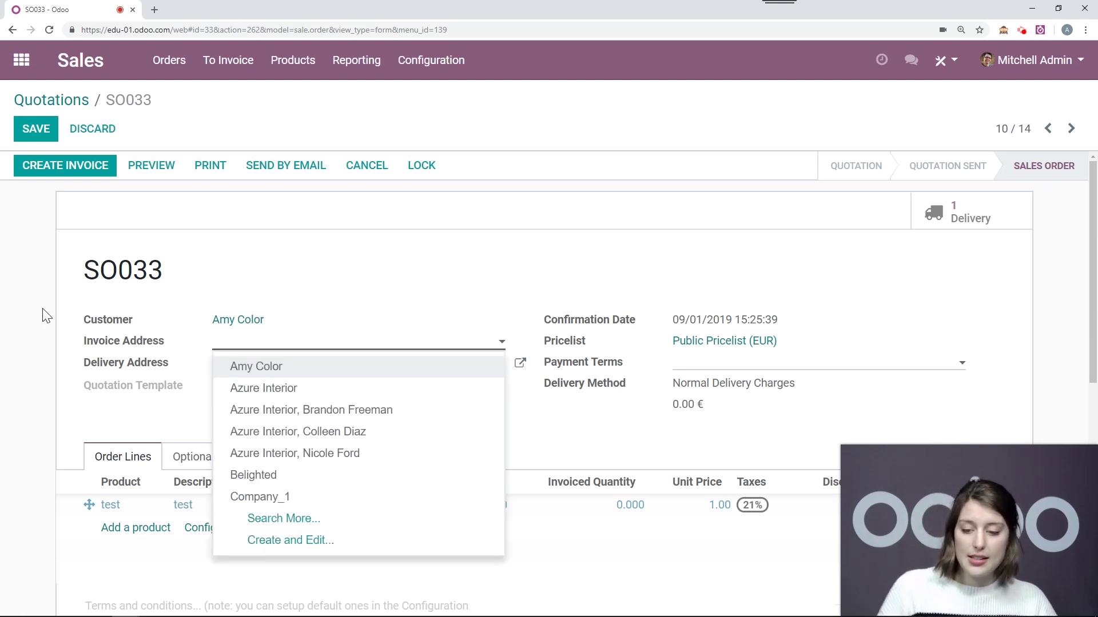
click(36, 130)
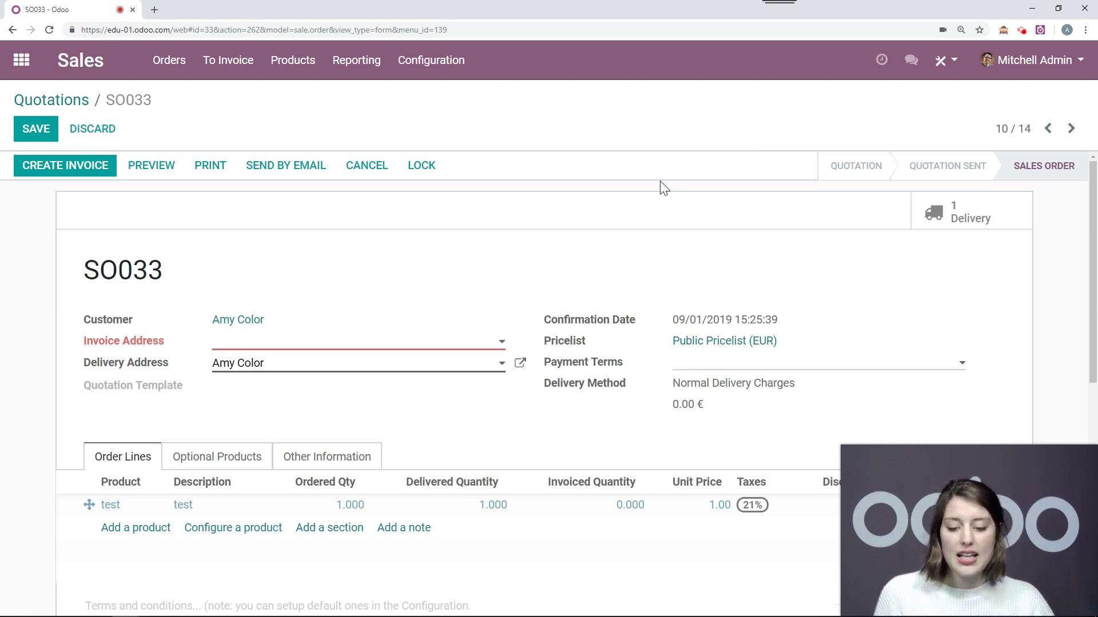
click(220, 345)
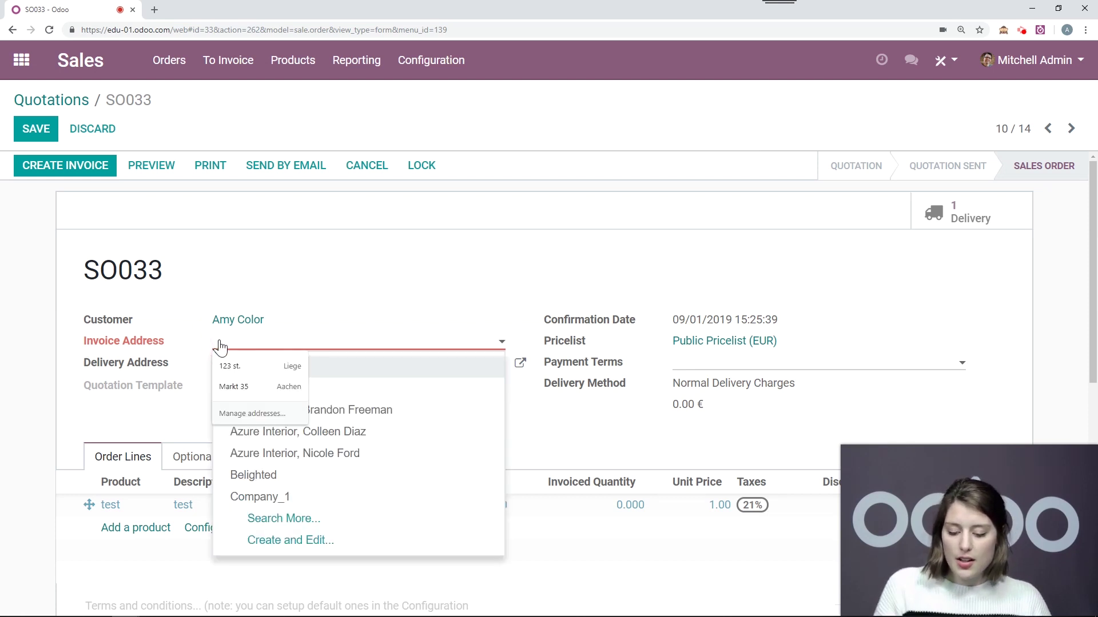
text(amy co)
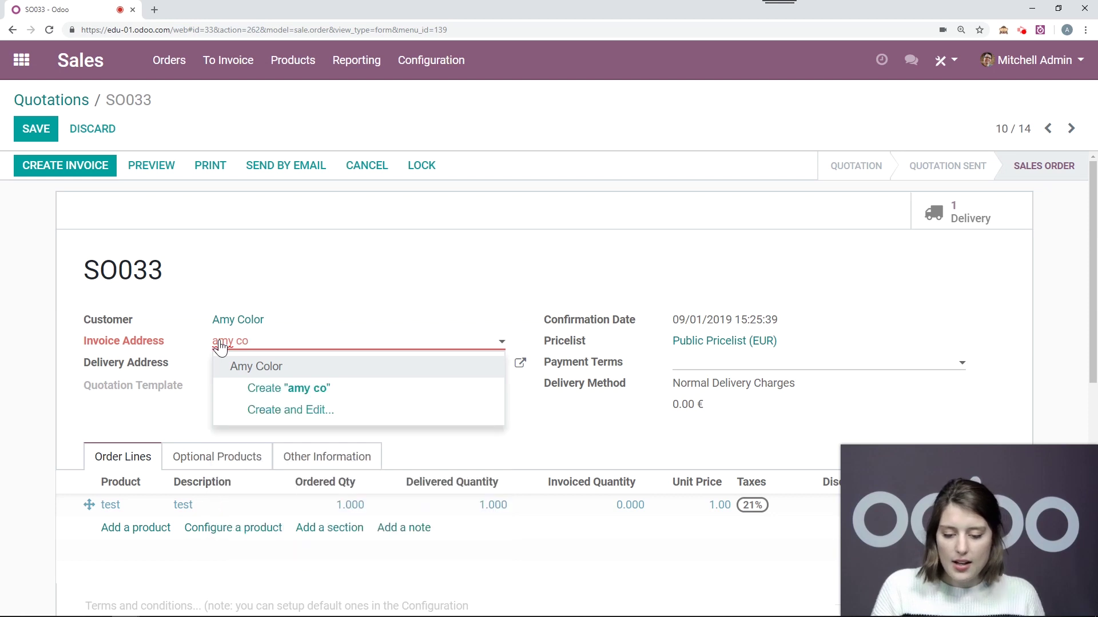
click(247, 373)
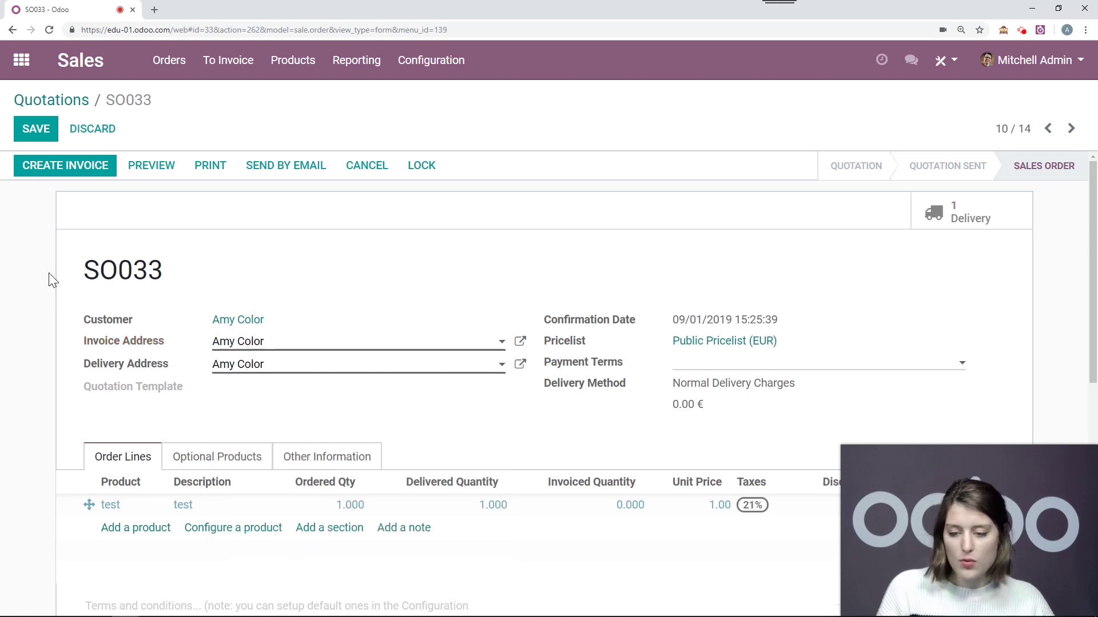
click(21, 128)
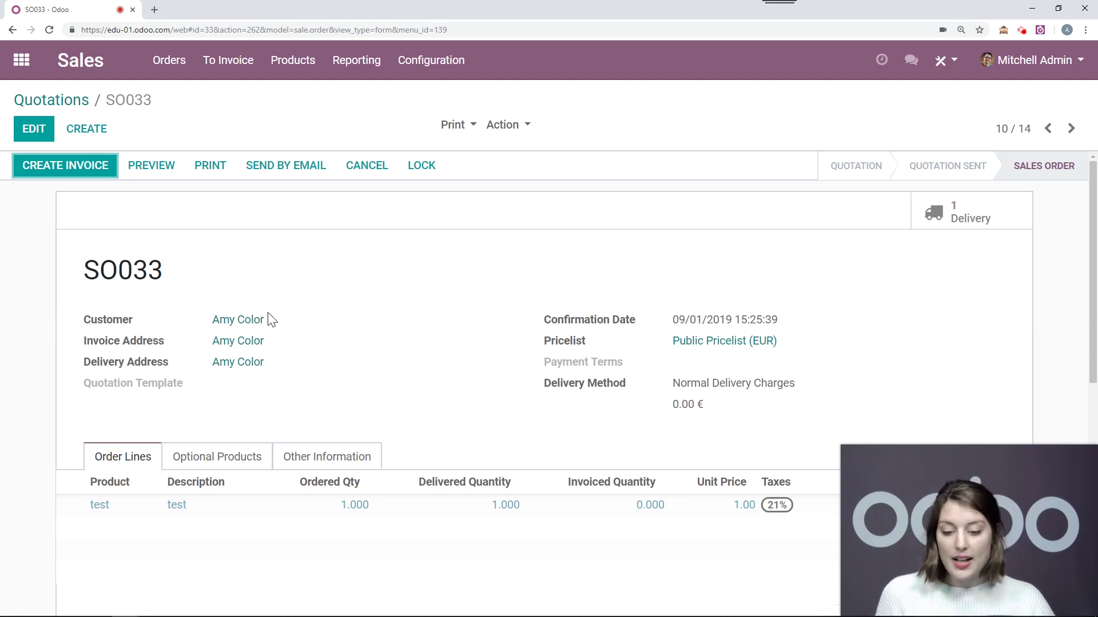
click(248, 325)
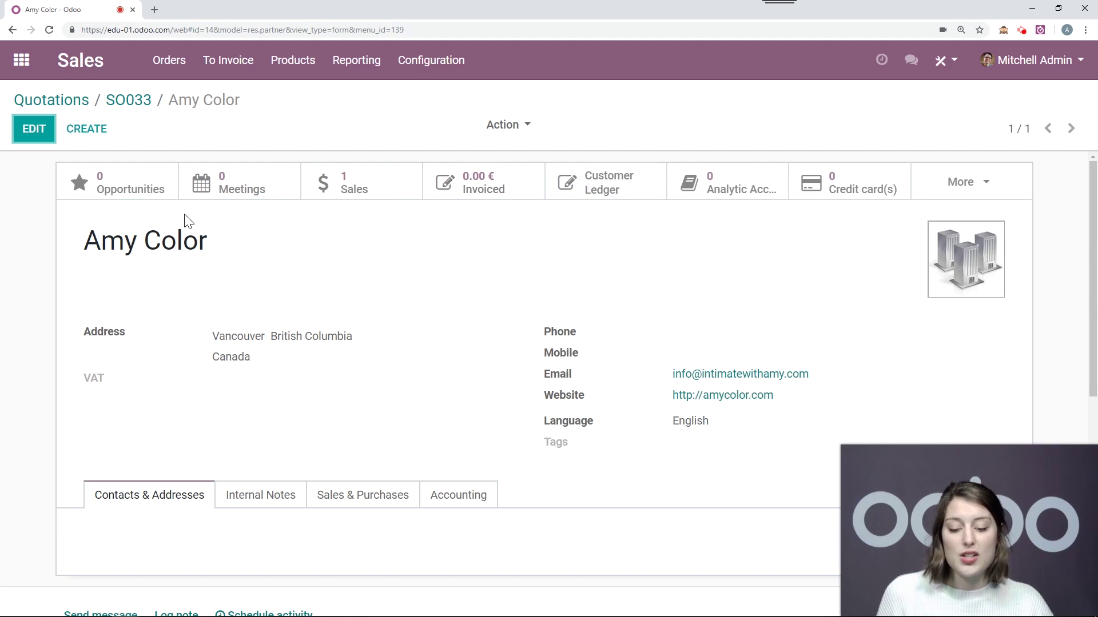
click(402, 185)
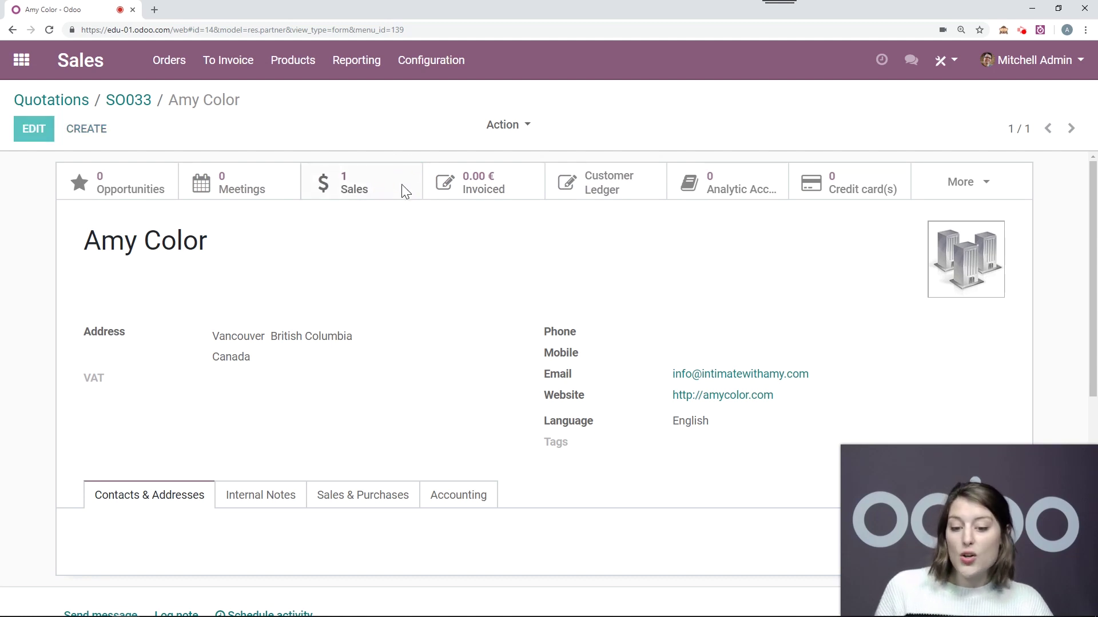
click(411, 214)
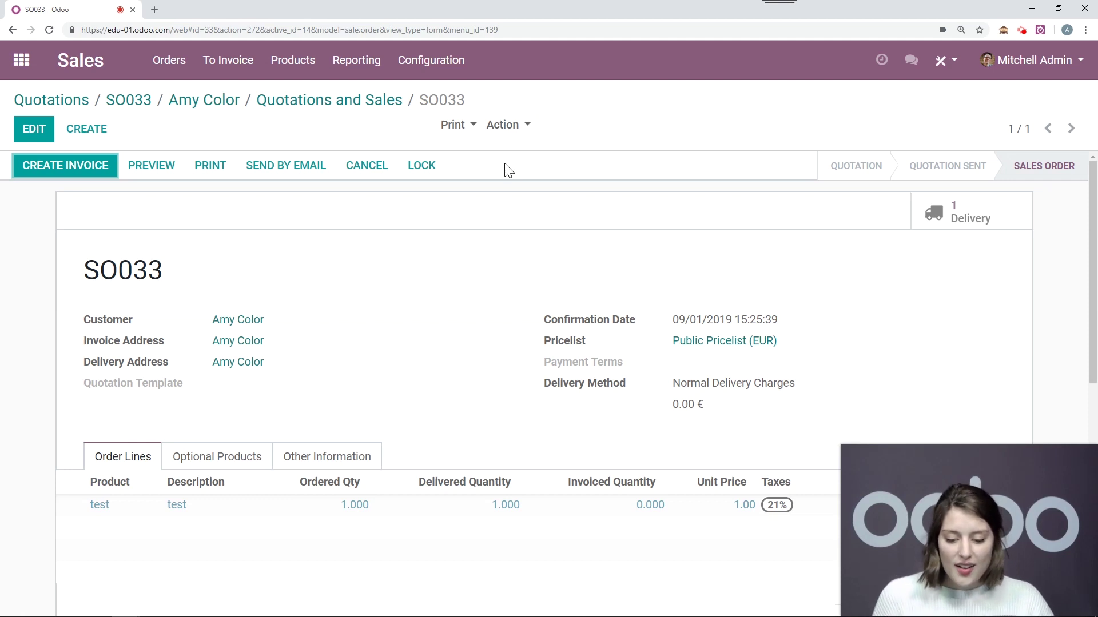
click(331, 104)
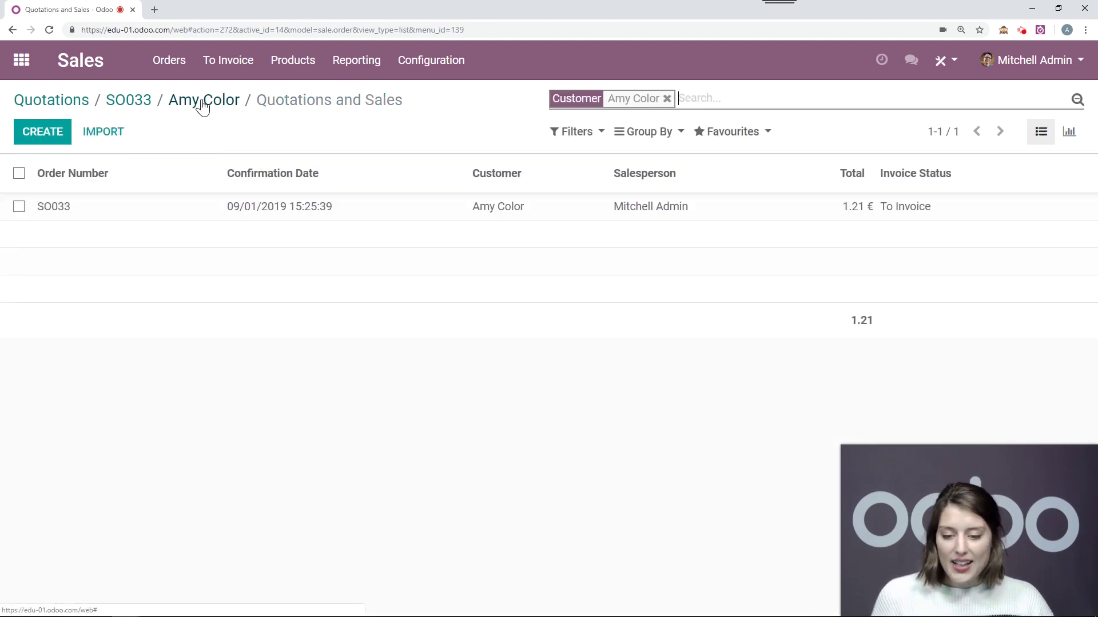
click(201, 103)
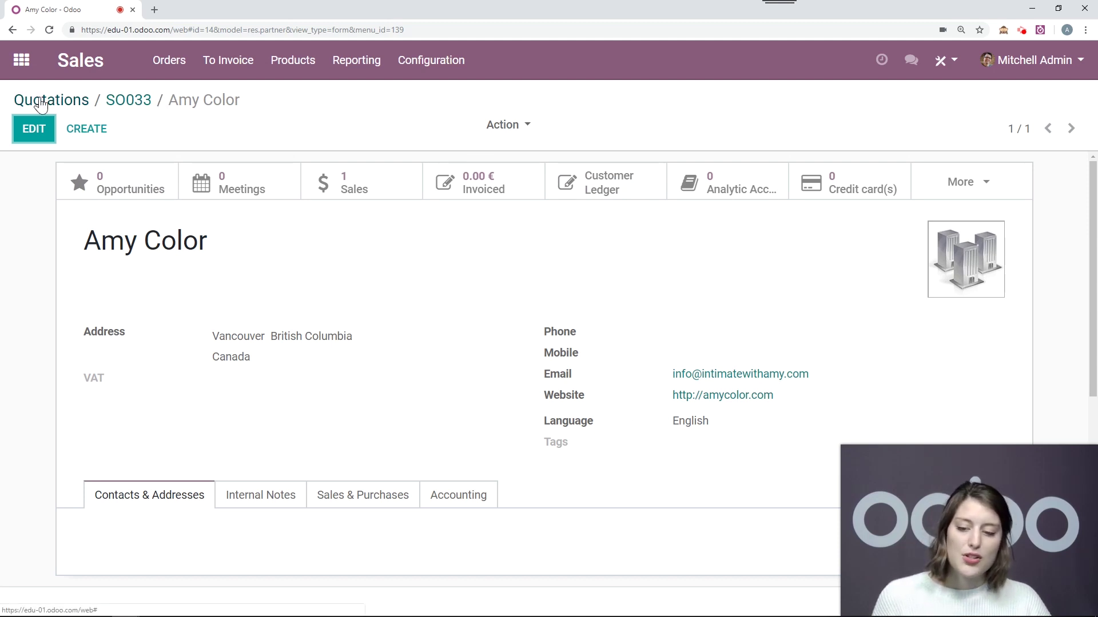
click(73, 107)
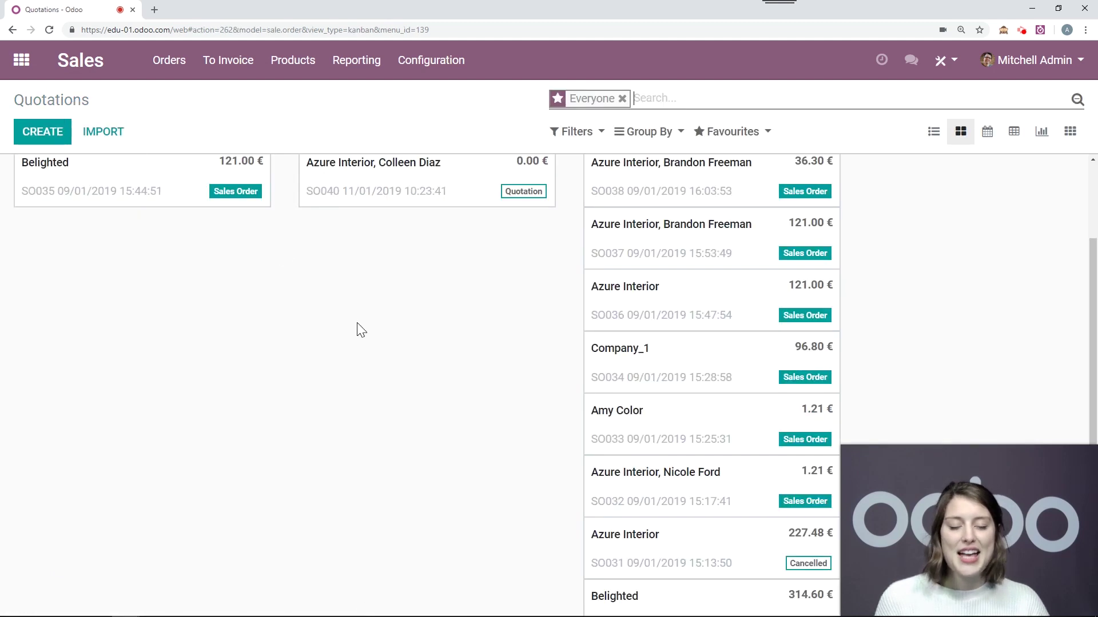
click(667, 432)
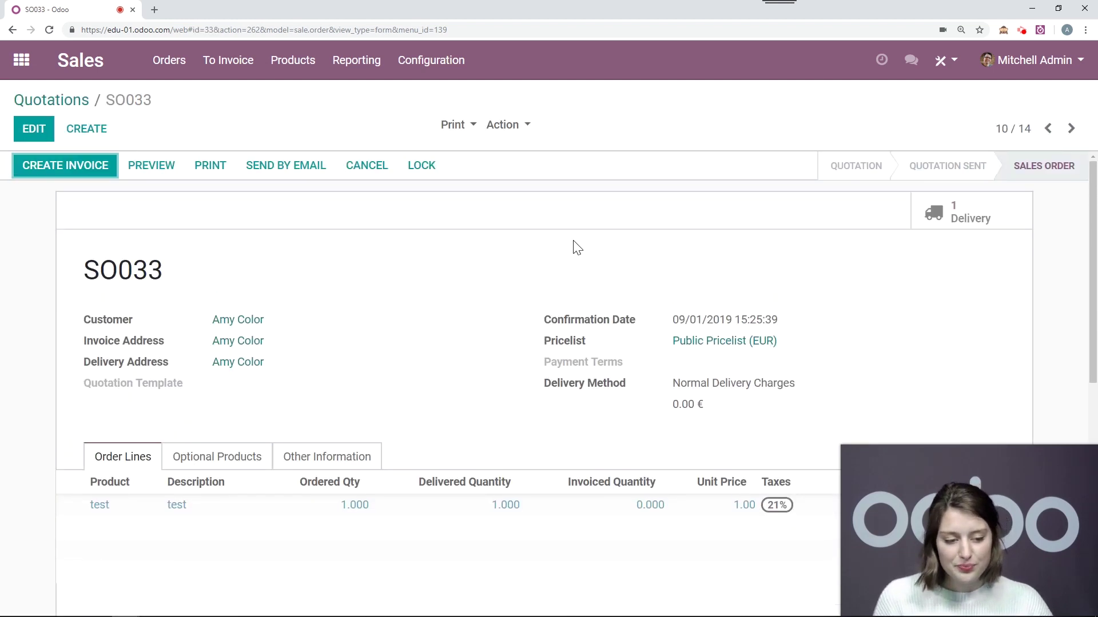
scroll(553, 237, down, 2)
scroll(547, 235, down, 2)
scroll(548, 236, down, 2)
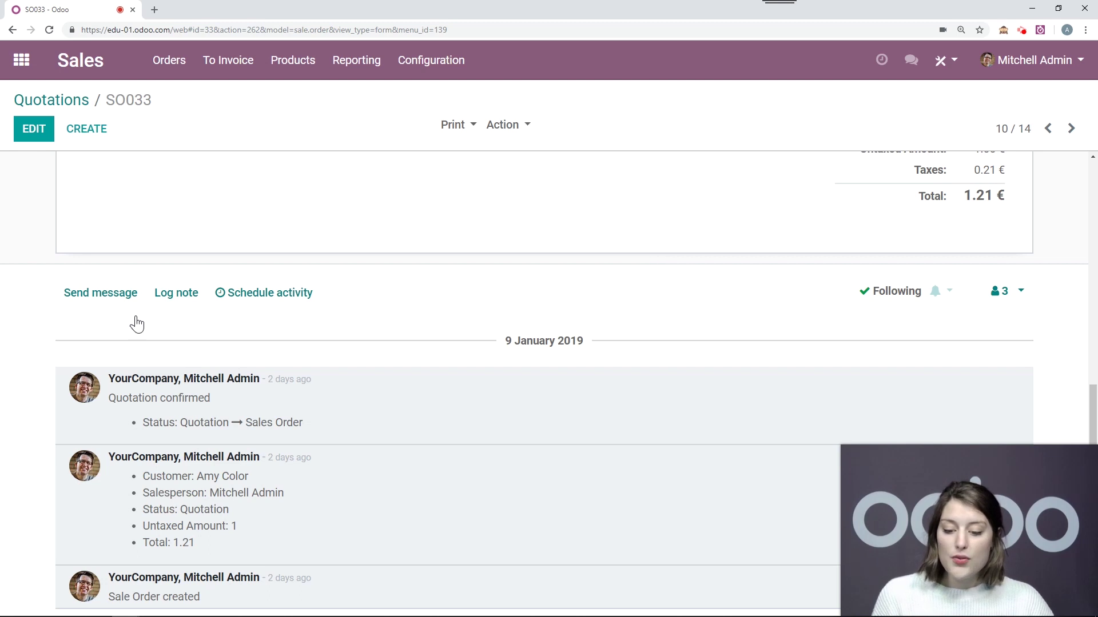
- Check SO033's followers from Send message, then begin an internal log note in the chatter
click(121, 298)
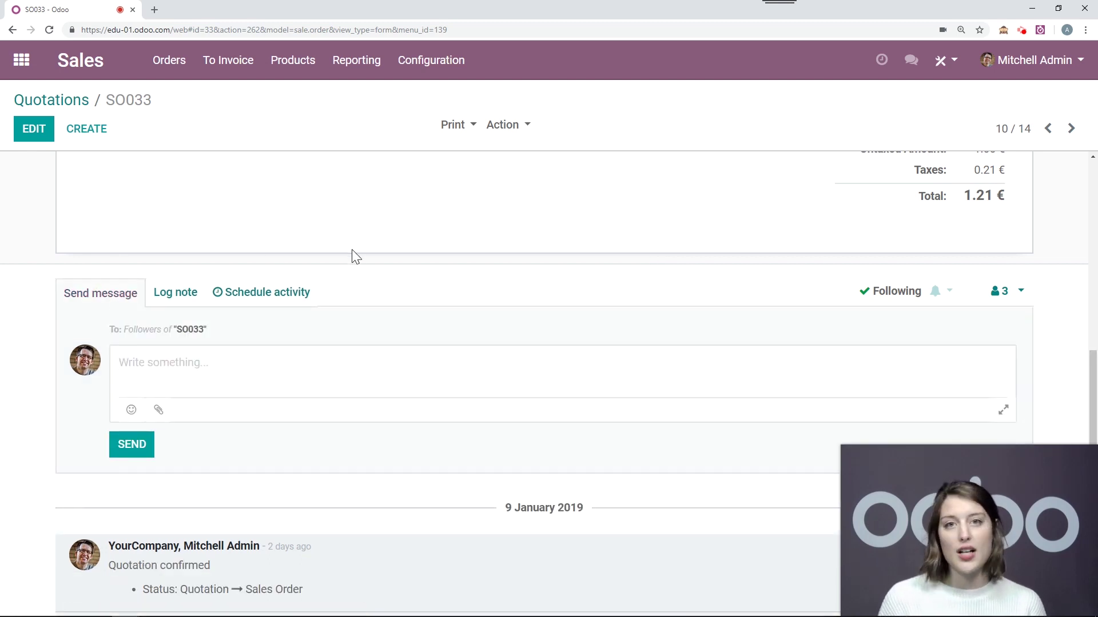
click(1018, 293)
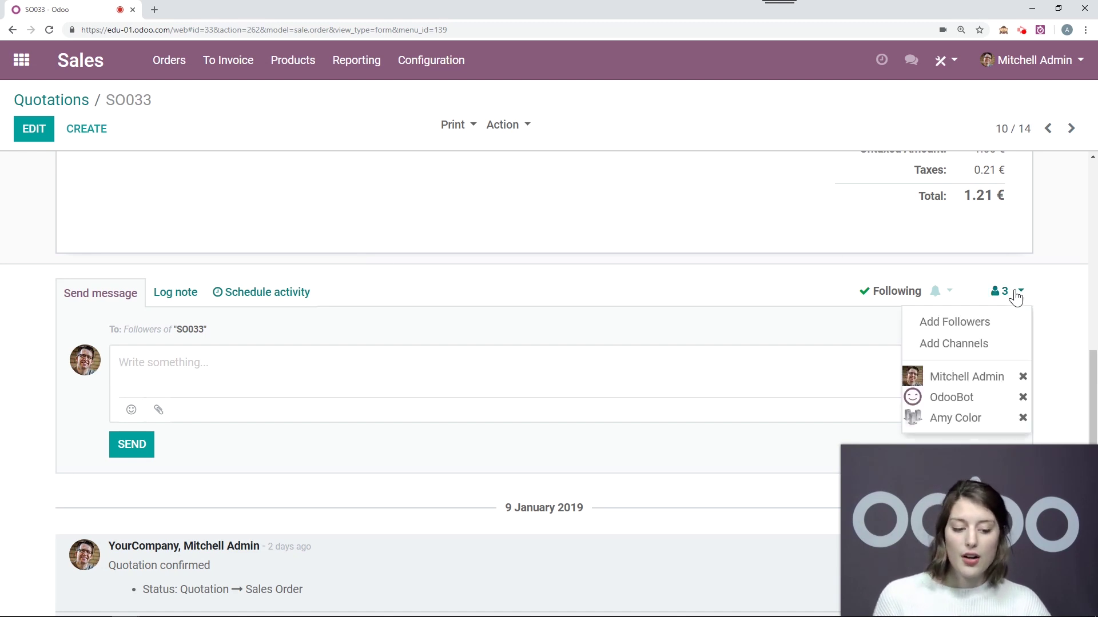
click(623, 298)
click(172, 293)
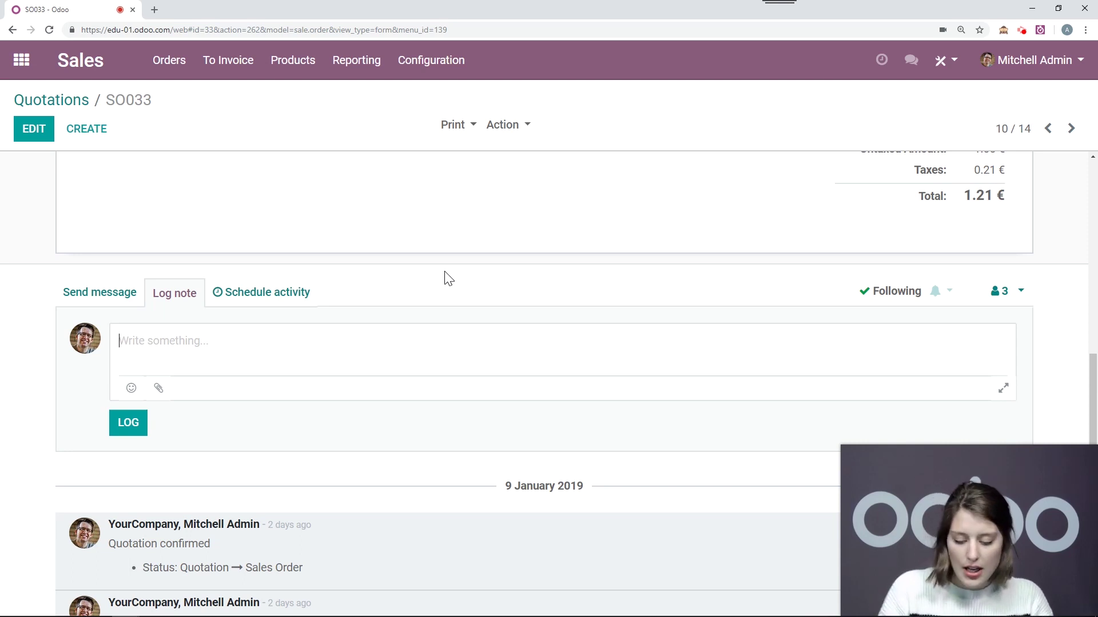
text(@)
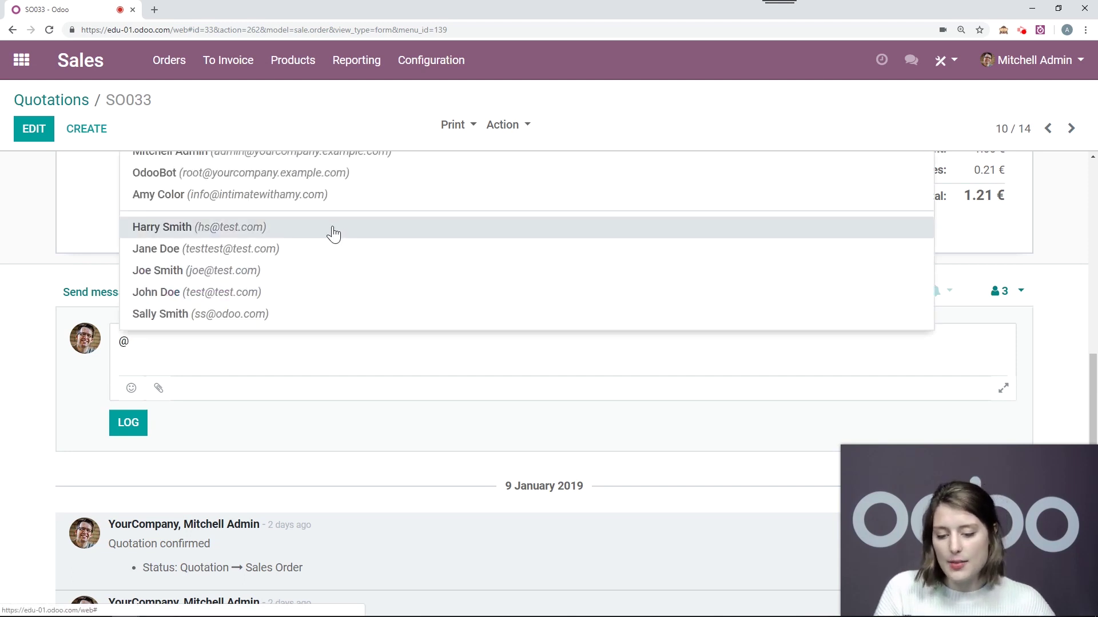
click(331, 228)
text(Help)
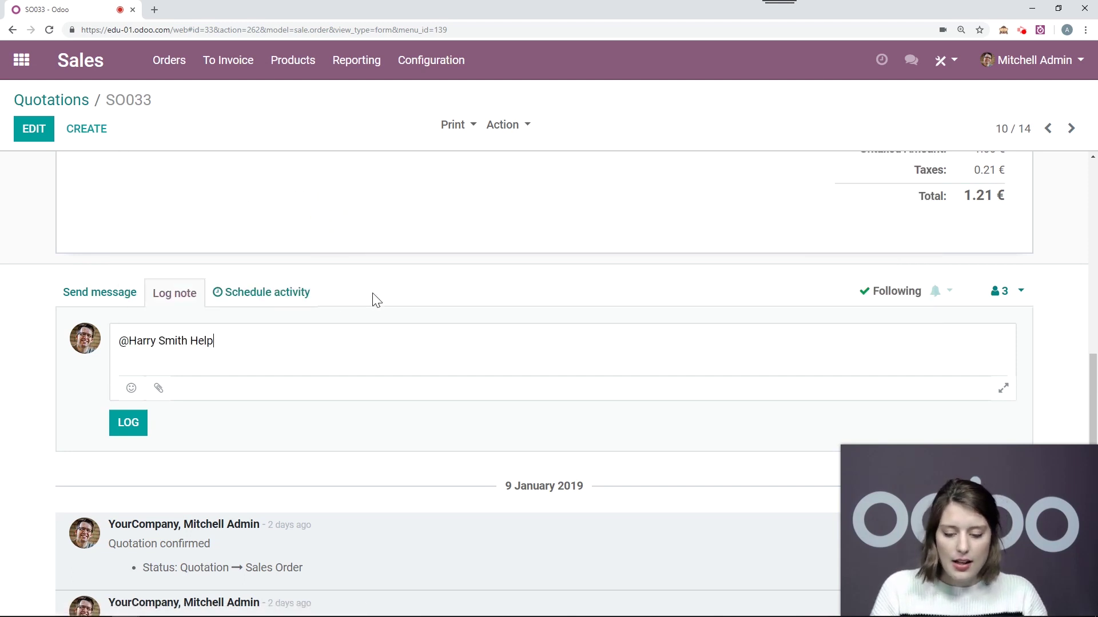
text( please!)
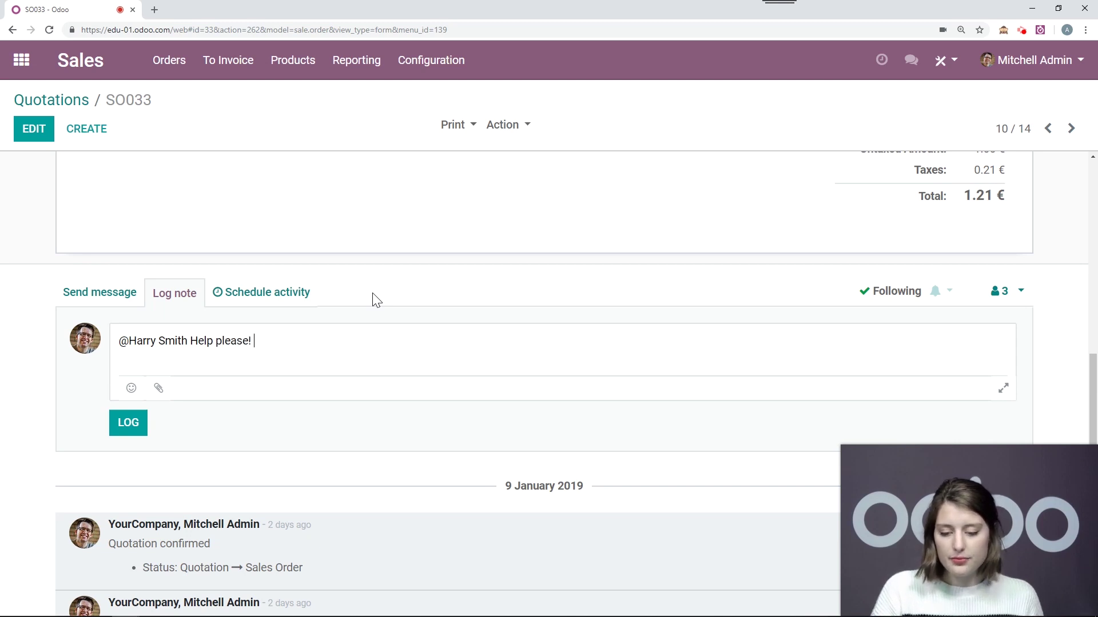
click(134, 432)
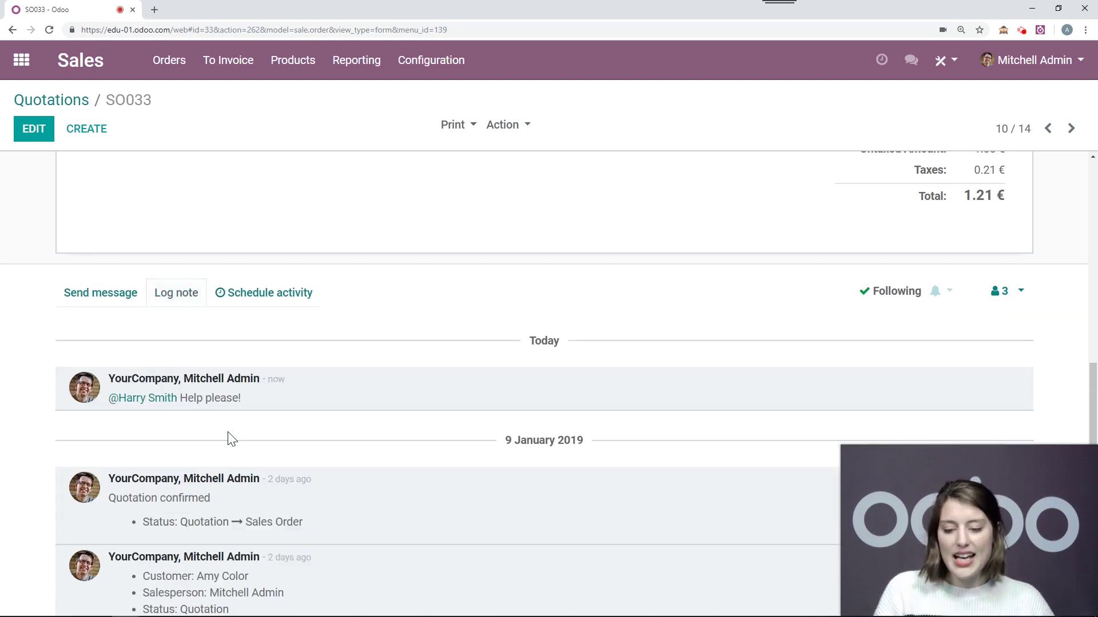
scroll(227, 433, up, 10)
scroll(311, 392, down, 4)
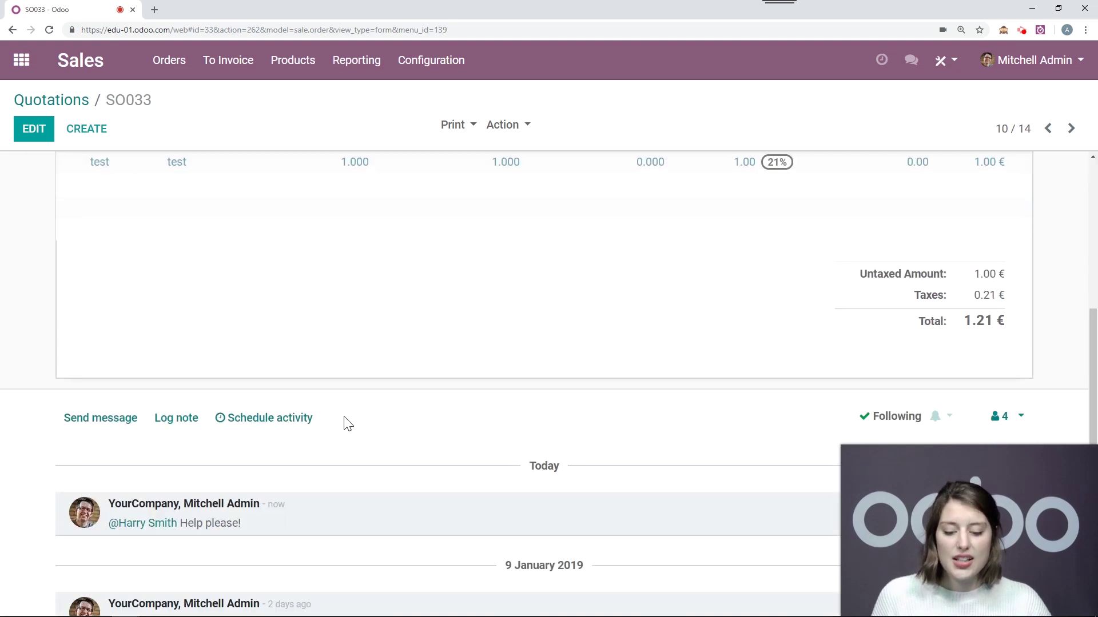
scroll(343, 422, down, 3)
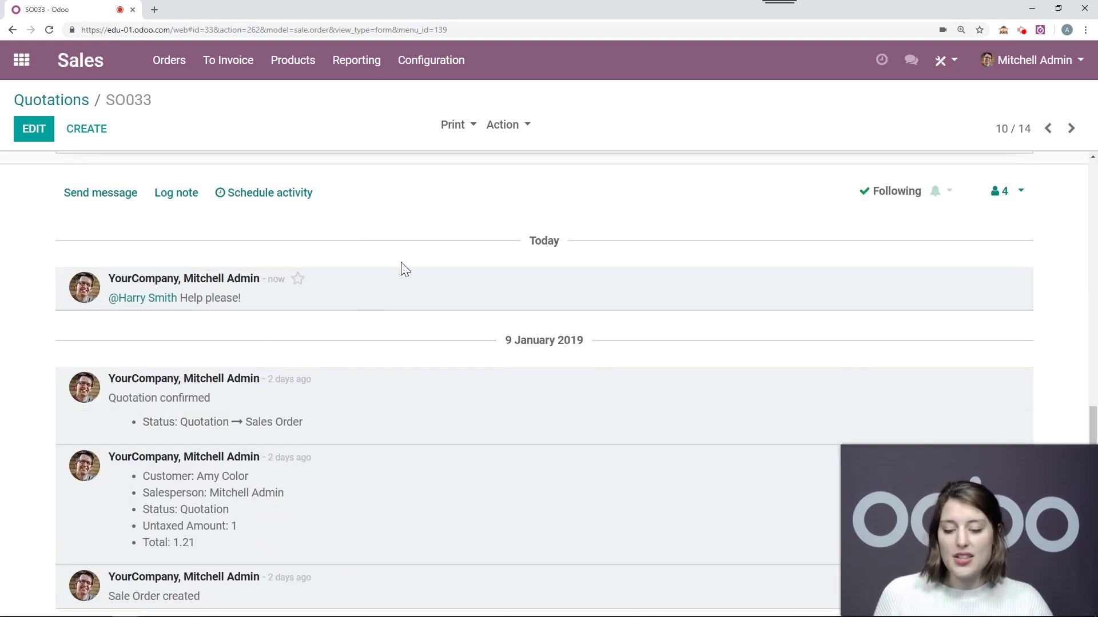
scroll(338, 318, up, 1)
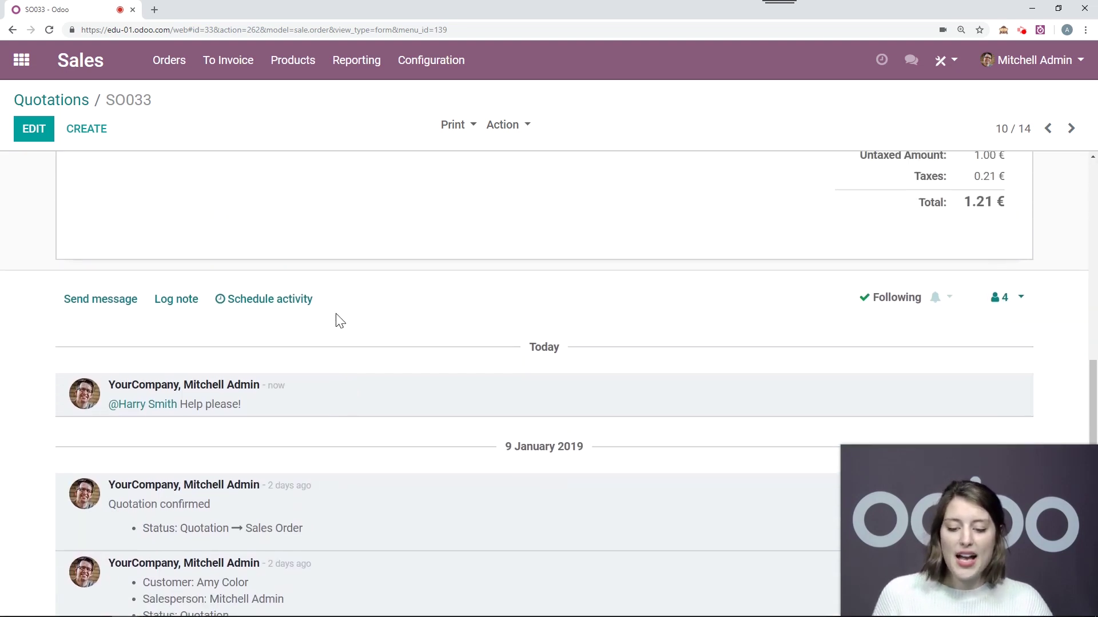
- Log a second note on SO033 containing the #sales channel reference
click(176, 309)
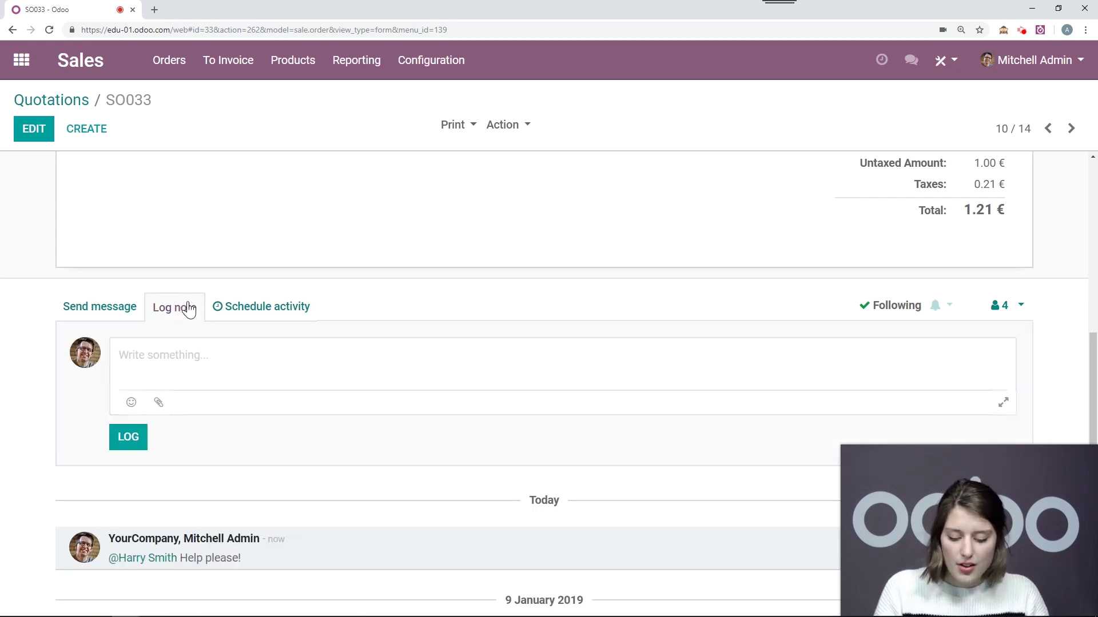
text(@)
key(BackSpace)
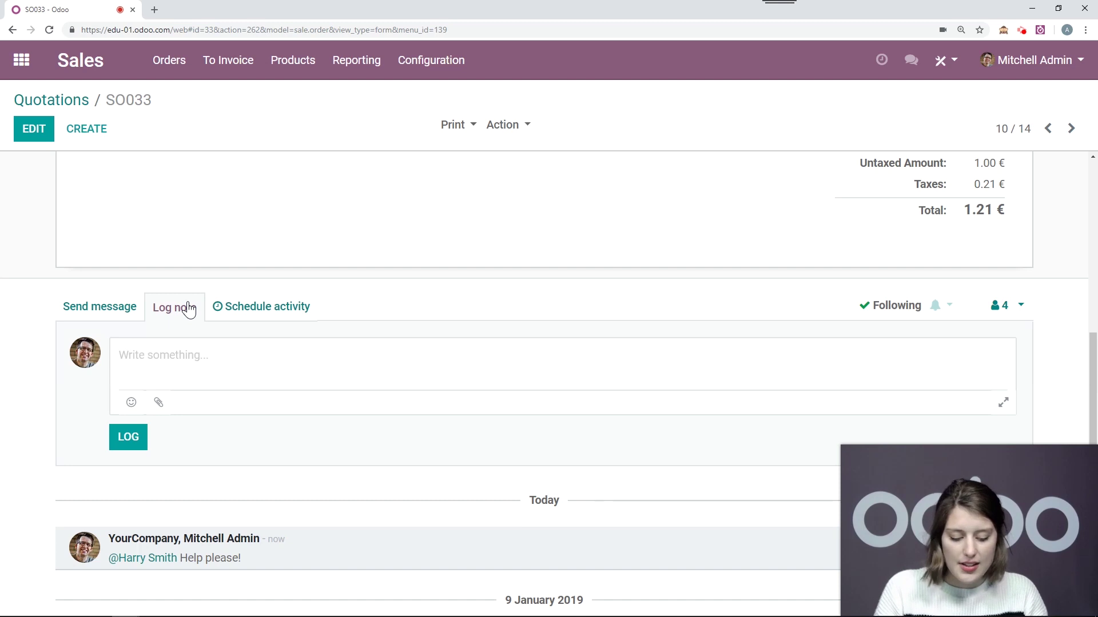
text(#)
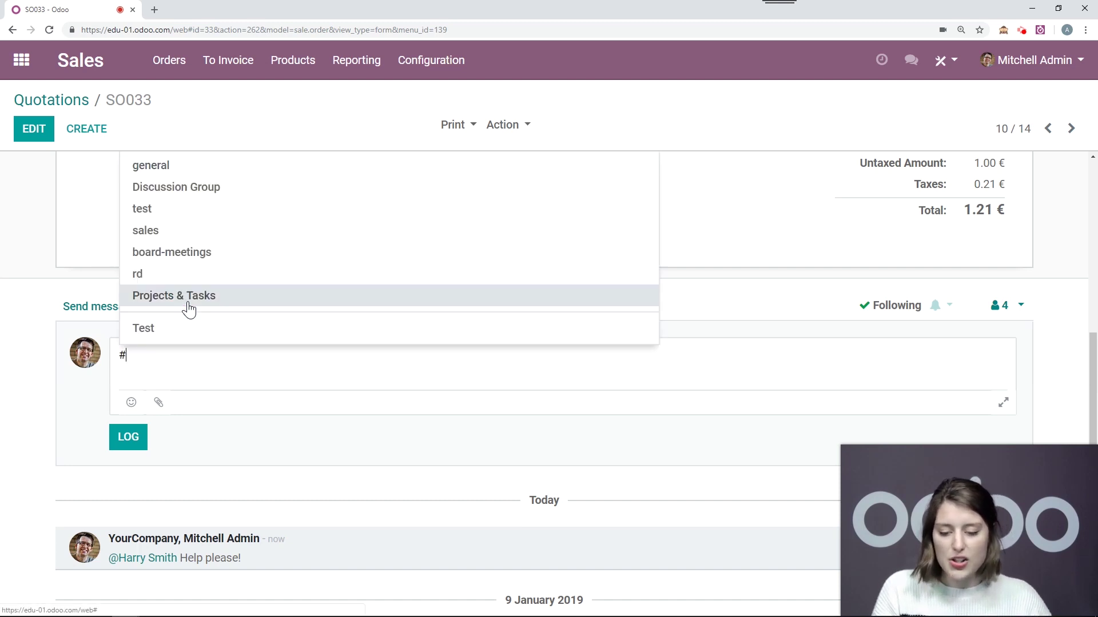
click(175, 231)
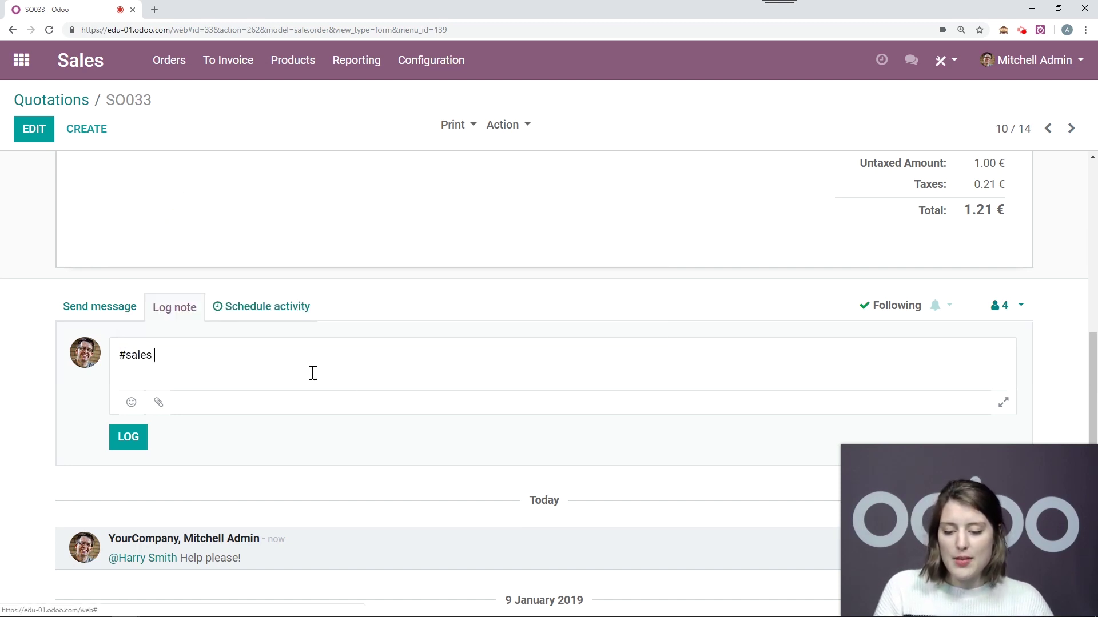
click(129, 438)
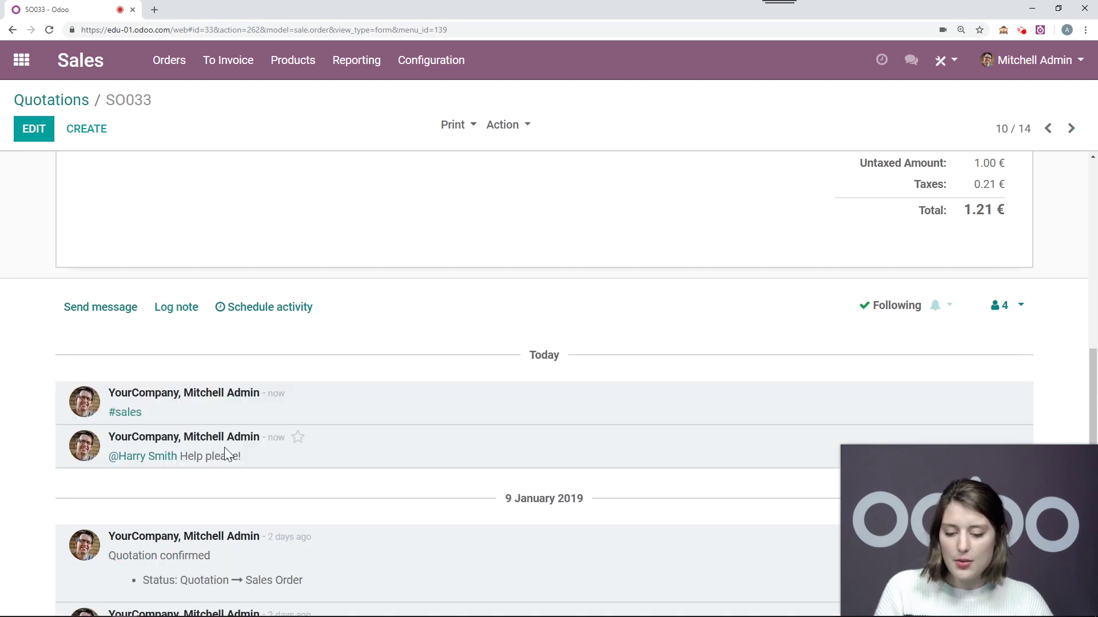
- Visit the #sales discussion channel, then return to the home apps menu
click(124, 413)
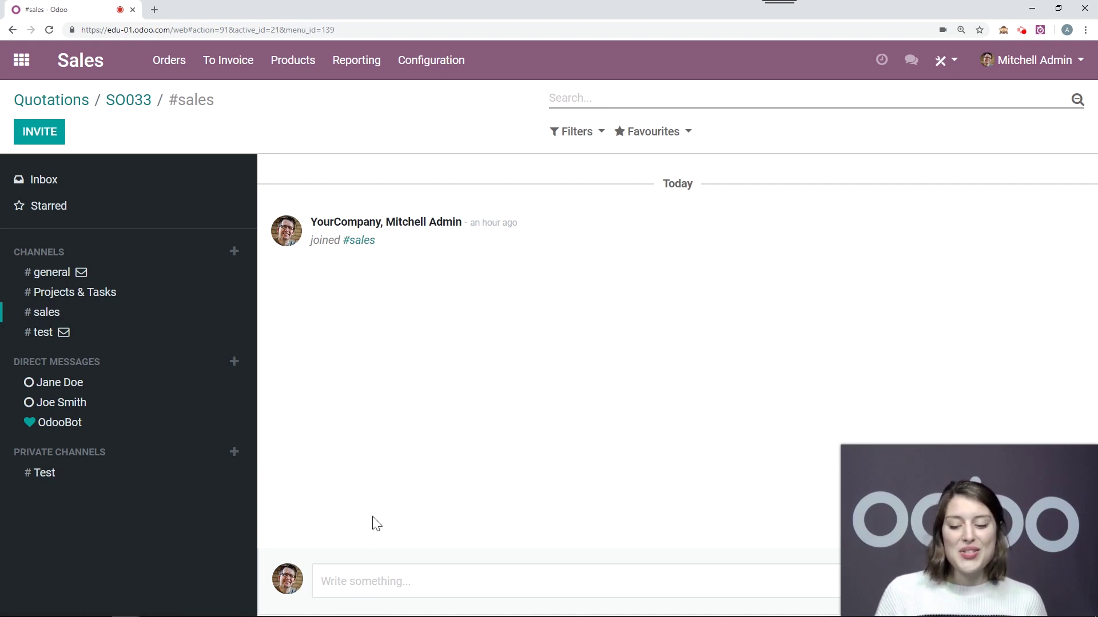
click(22, 61)
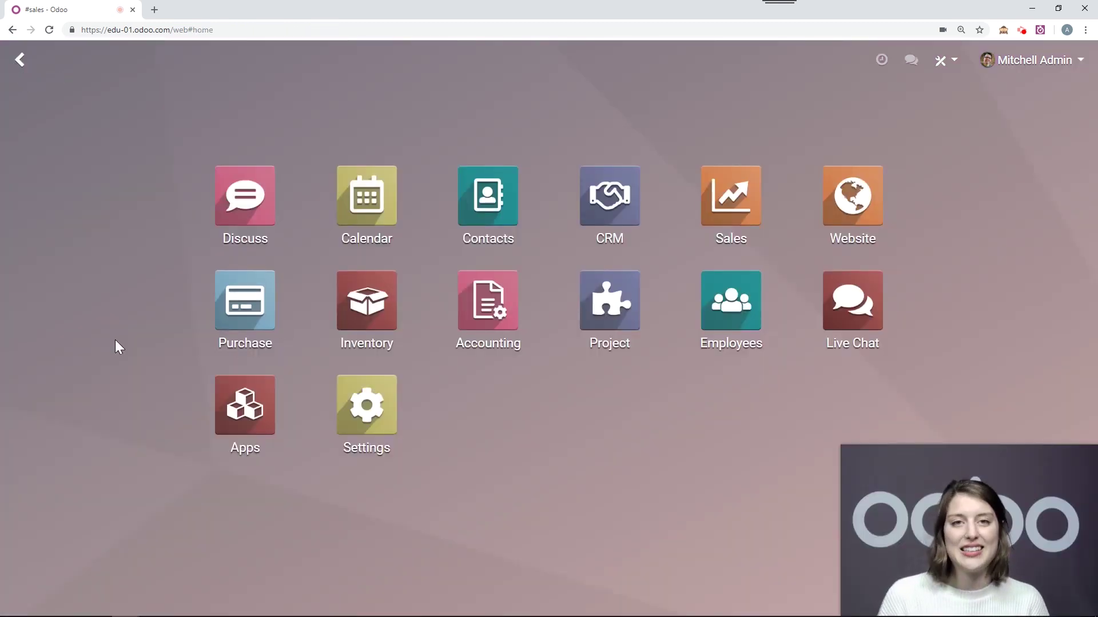